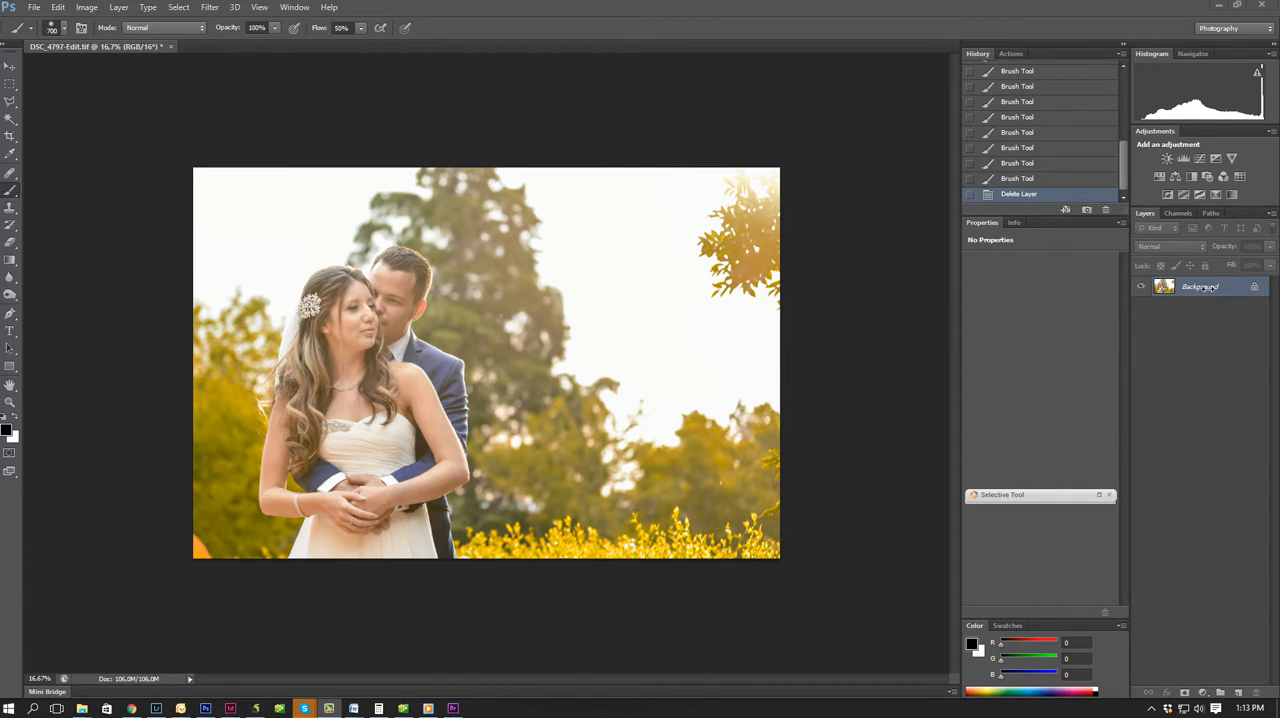
Duplicate the Background layer and name the copy "duplicate".
{"action": "left_click", "coordinate": [1203, 289]}
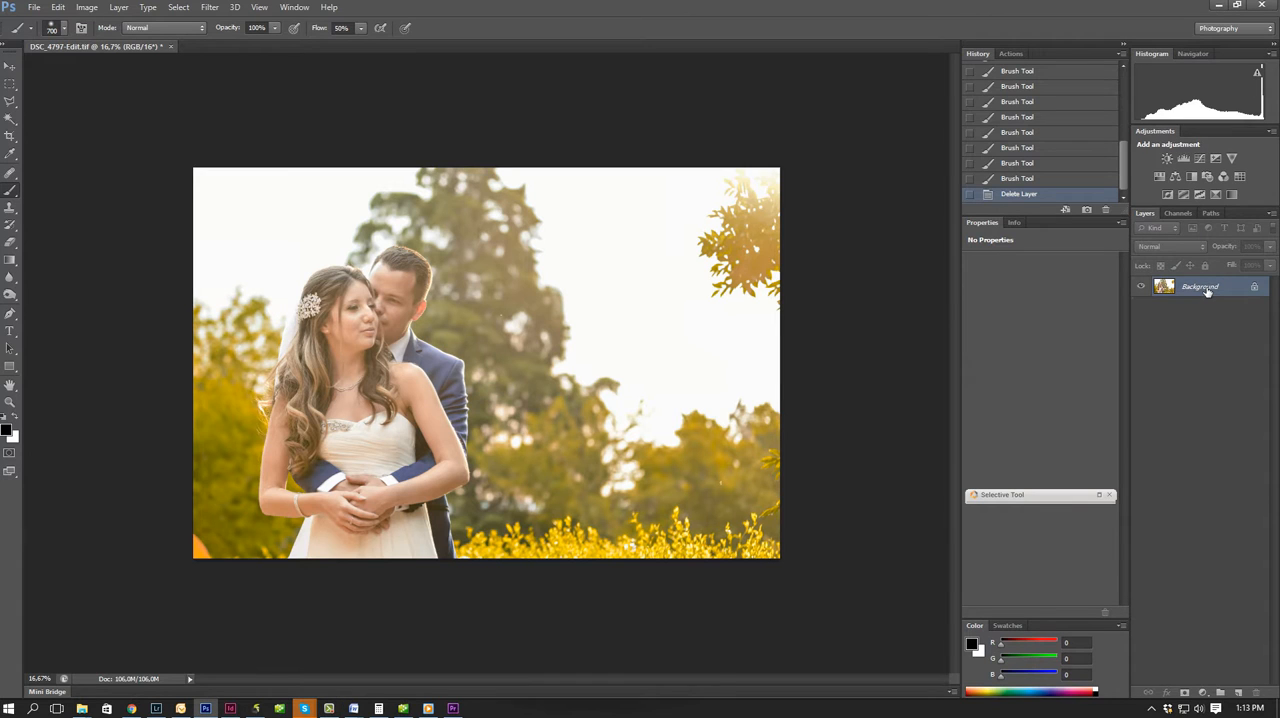
{"action": "right_click", "coordinate": [1206, 290]}
{"action": "left_click", "coordinate": [1182, 312]}
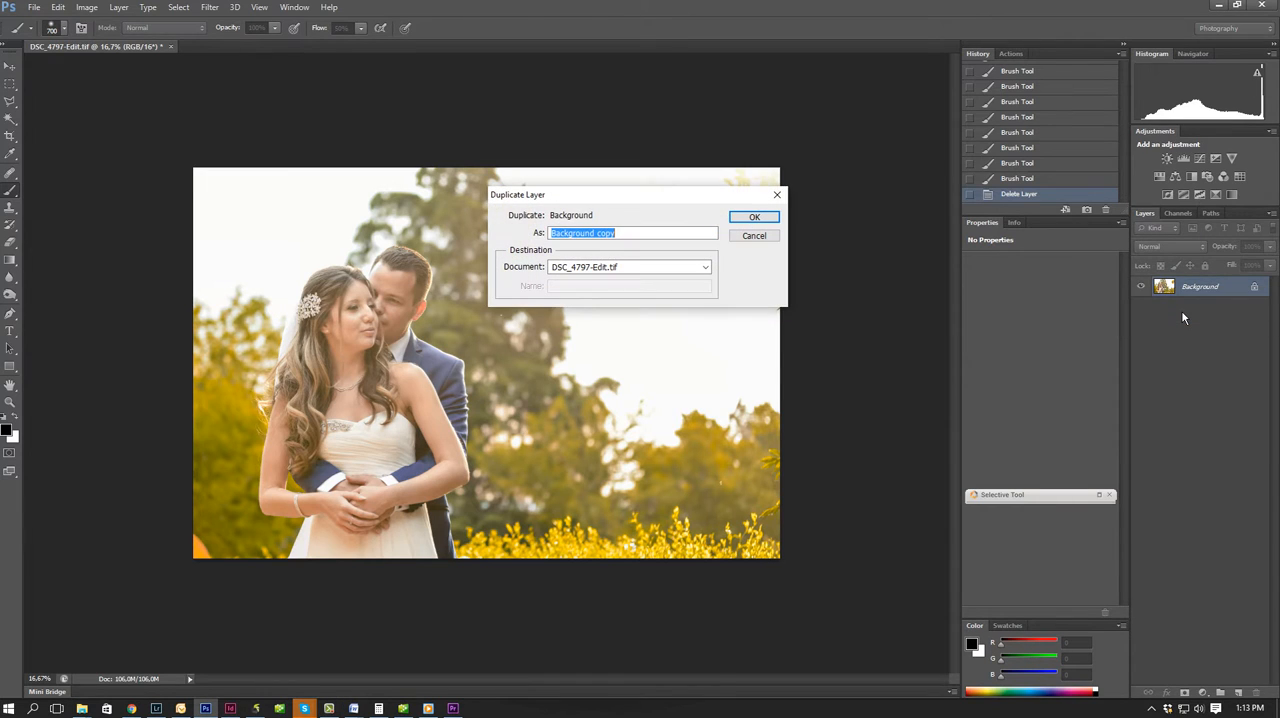
{"action": "type", "text": "duplicate"}
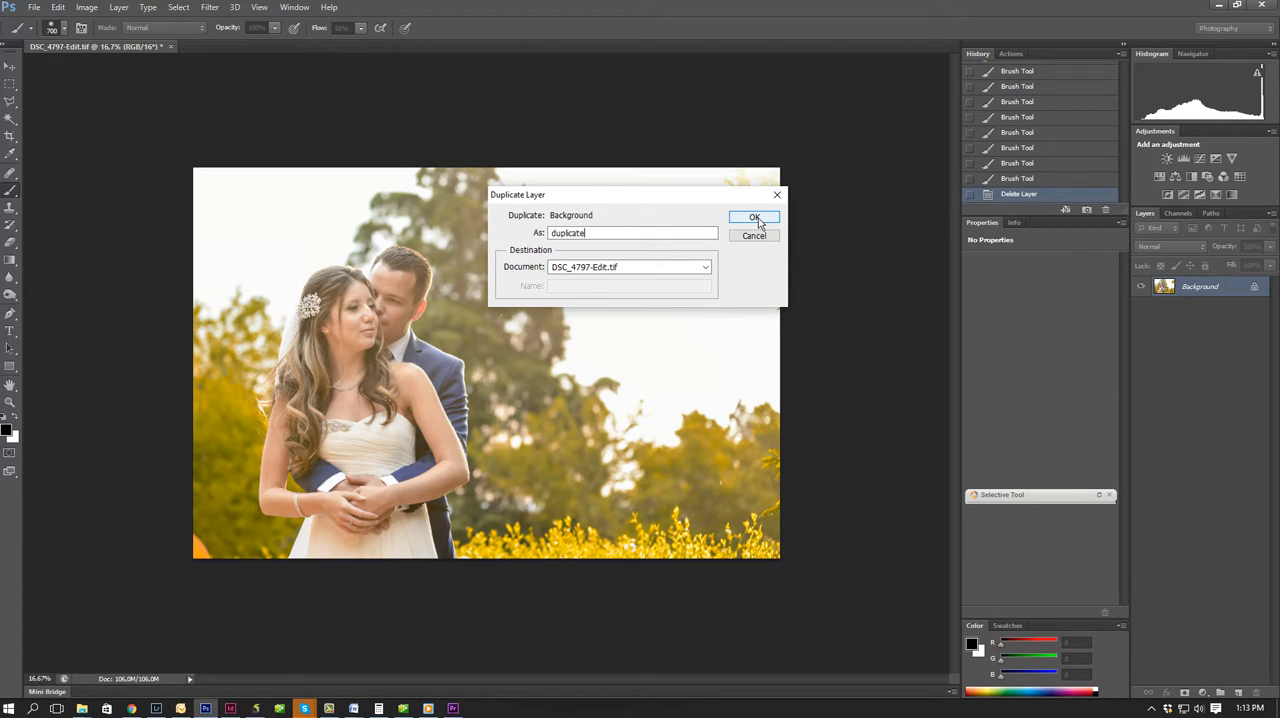
{"action": "left_click", "coordinate": [755, 219]}
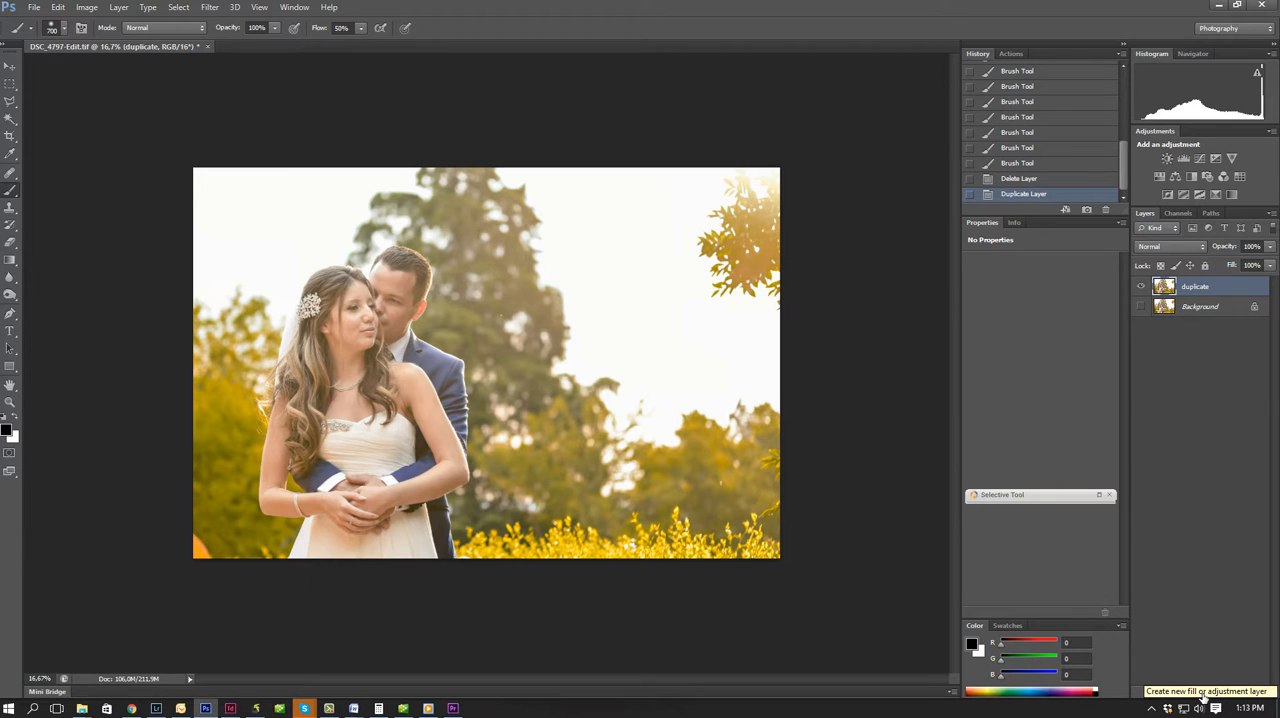
Add a Curves adjustment layer with a point at input 75, output 160, and invert its mask to black.
{"action": "left_click", "coordinate": [1203, 697]}
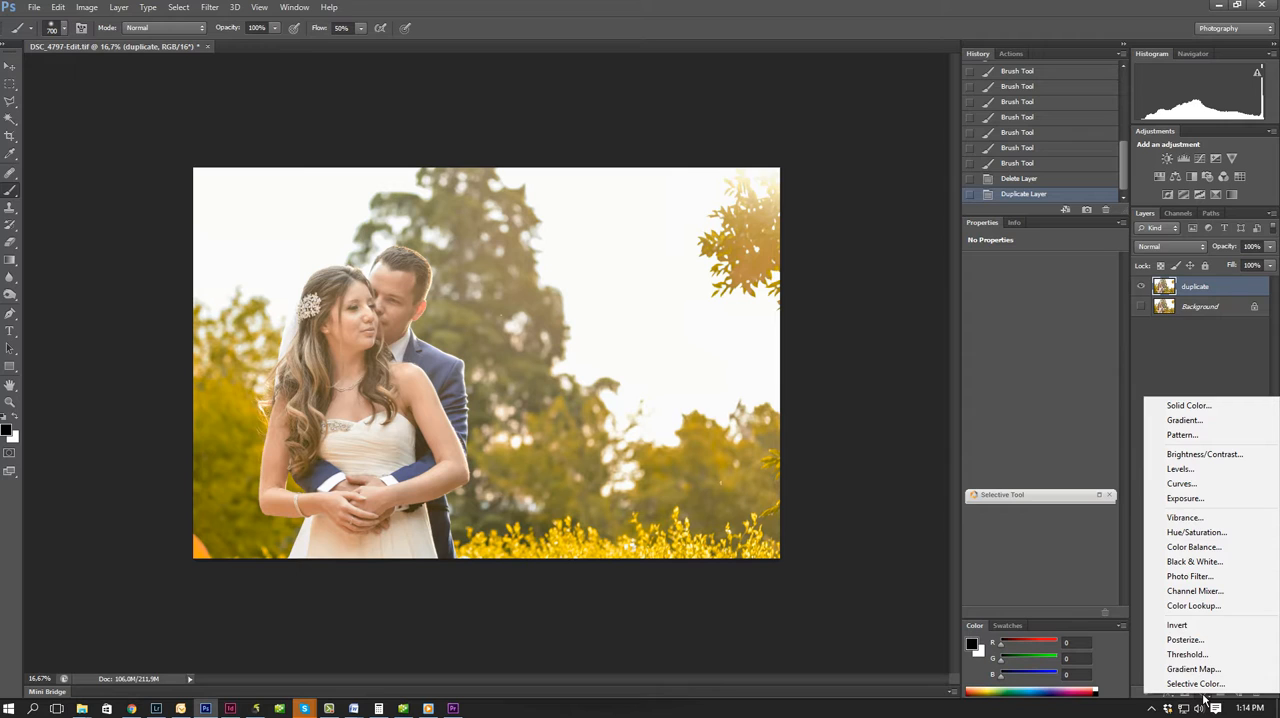
{"action": "left_click", "coordinate": [1207, 485]}
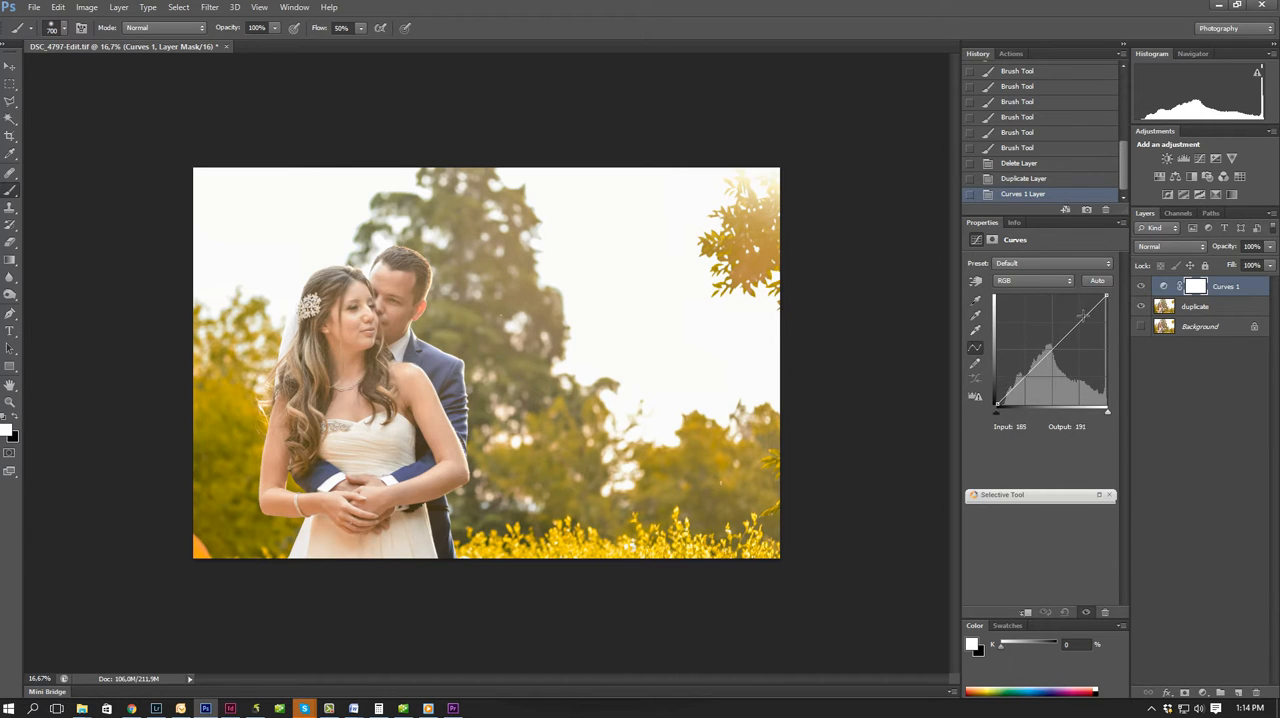
{"action": "left_click_drag", "start_coordinate": [1037, 363], "coordinate": [1029, 335]}
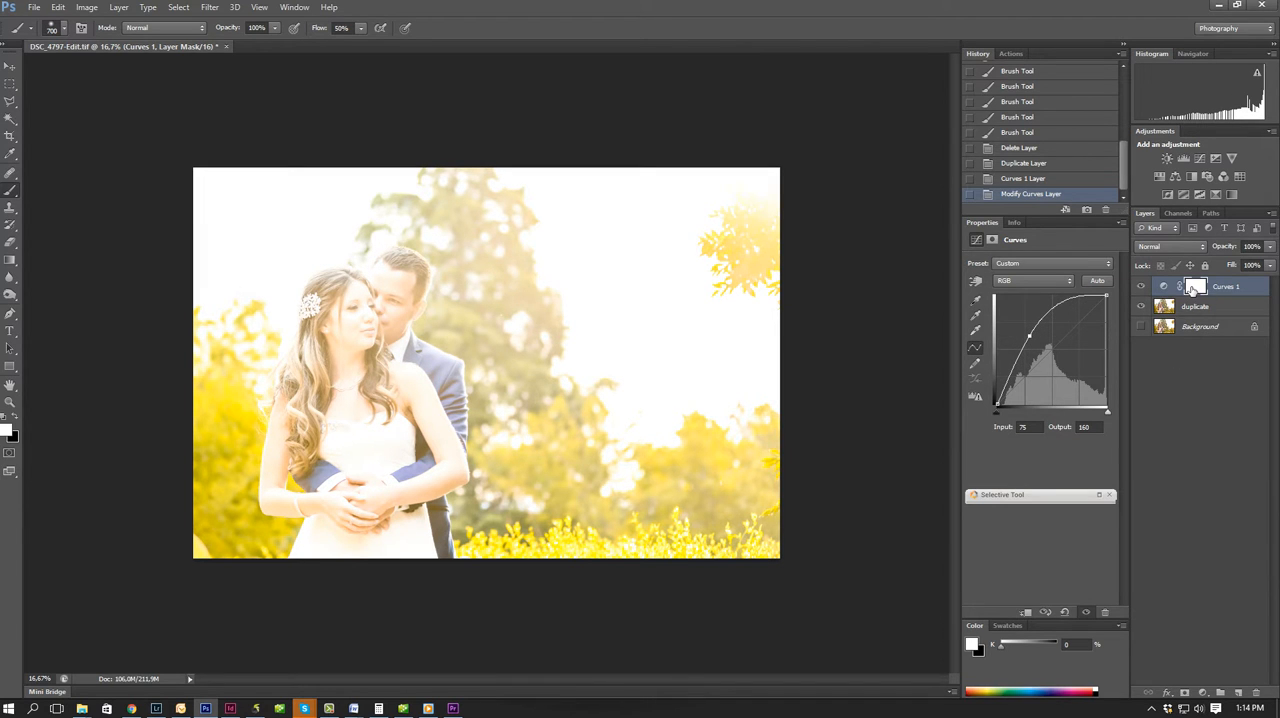
{"action": "left_click", "coordinate": [1196, 289]}
{"action": "key", "text": "ctrl+i"}
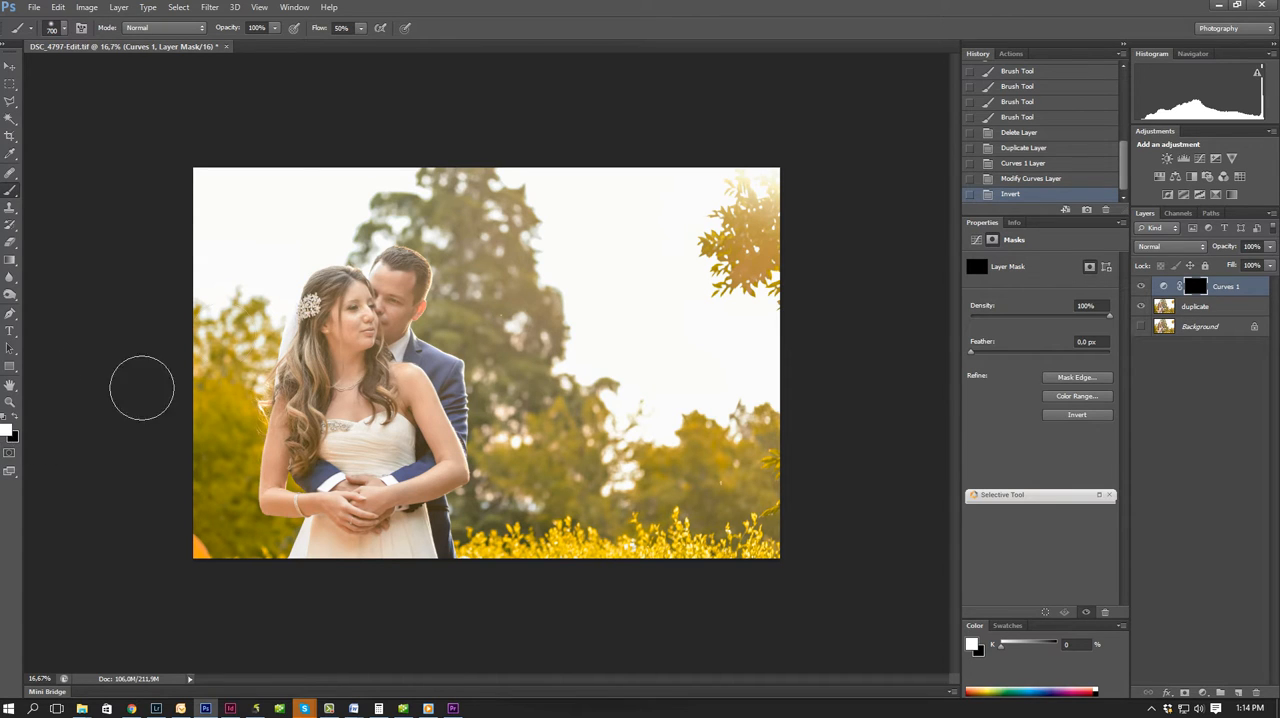
Set the brush flow to 60% and paint white on the Curves 1 mask from the sunlit leaves across to the top of the tree.
{"action": "mouse_move", "coordinate": [790, 200]}
{"action": "left_mouse_down"}
{"action": "mouse_move", "coordinate": [735, 235]}
{"action": "mouse_move", "coordinate": [750, 232]}
{"action": "left_mouse_up"}
{"action": "left_click", "coordinate": [361, 30]}
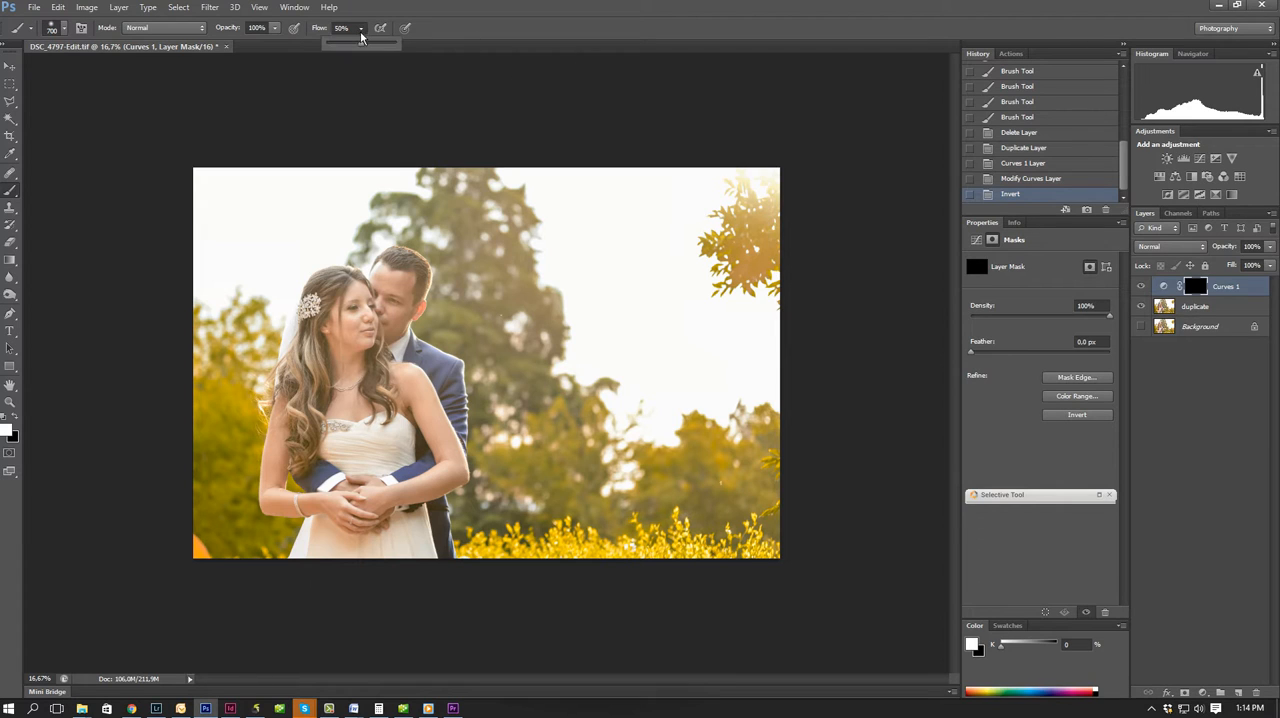
{"action": "left_click", "coordinate": [362, 31]}
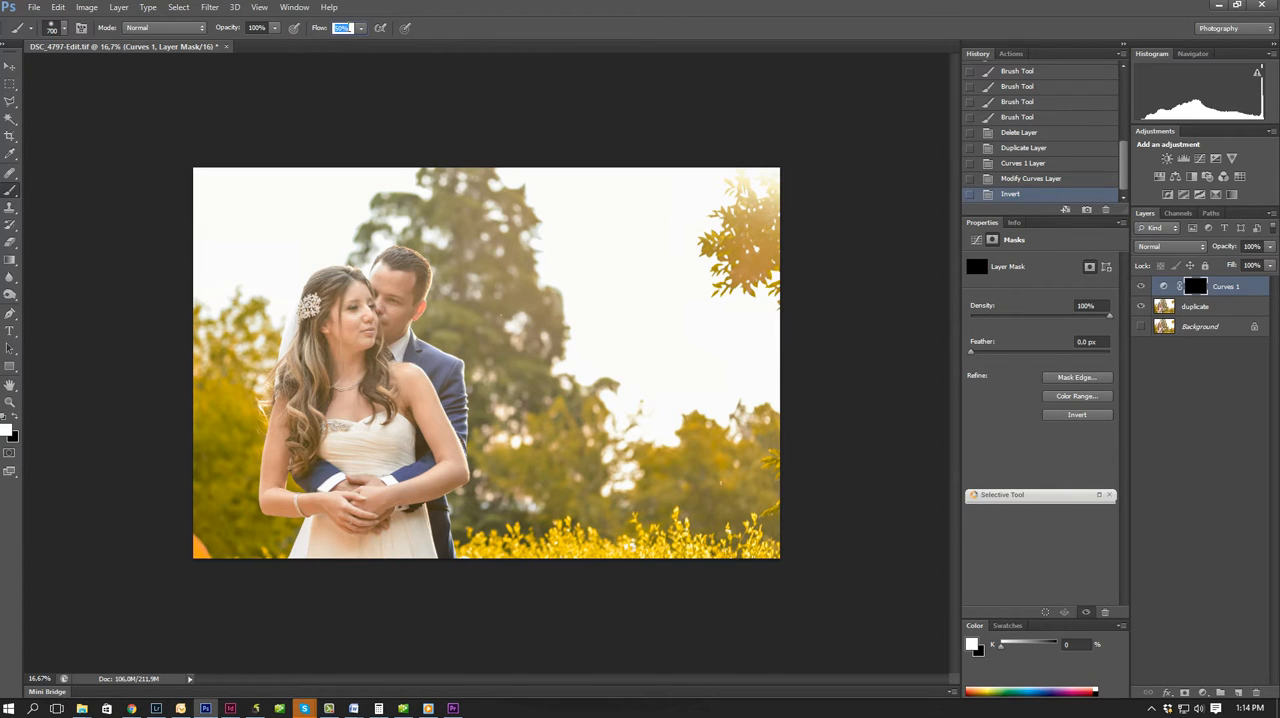
{"action": "type", "text": "60"}
{"action": "key", "text": "Return"}
{"action": "mouse_move", "coordinate": [782, 232]}
{"action": "left_mouse_down"}
{"action": "mouse_move", "coordinate": [568, 388]}
{"action": "mouse_move", "coordinate": [714, 220]}
{"action": "left_mouse_up"}
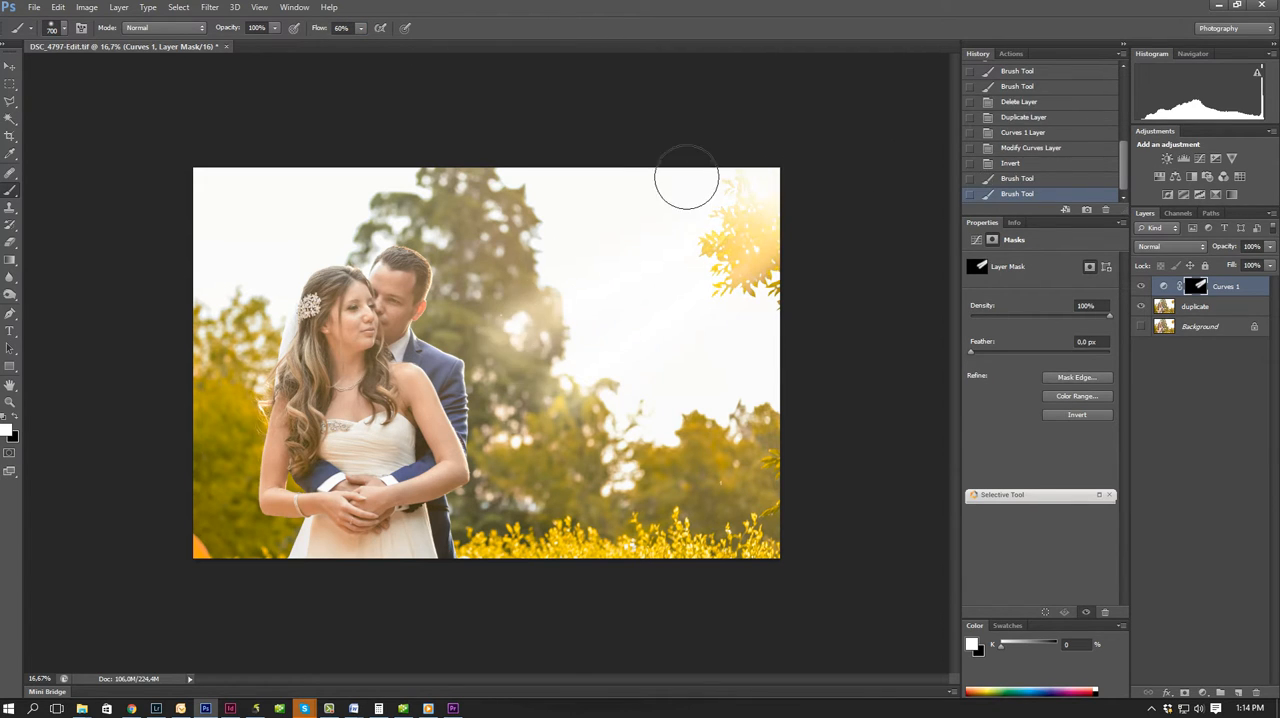
{"action": "left_click_drag", "start_coordinate": [460, 290], "coordinate": [458, 292]}
{"action": "left_click_drag", "start_coordinate": [537, 197], "coordinate": [425, 240]}
{"action": "left_click_drag", "start_coordinate": [484, 186], "coordinate": [371, 219]}
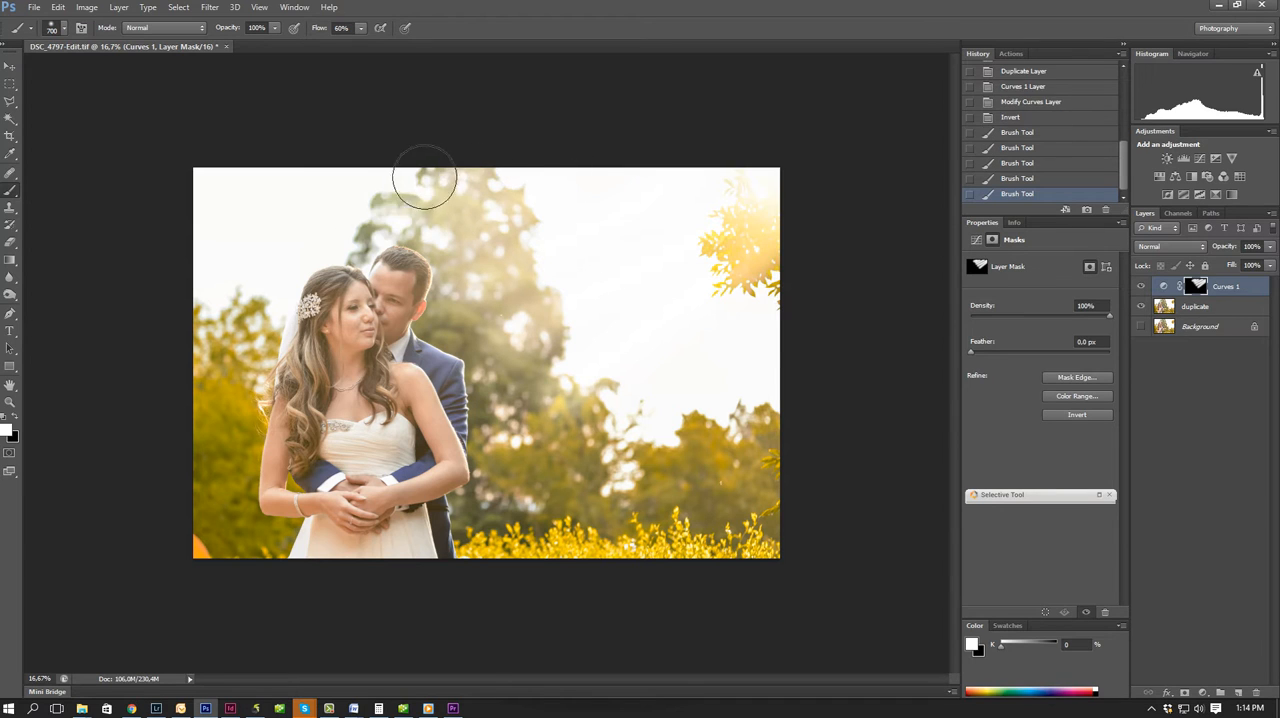
{"action": "left_click_drag", "start_coordinate": [423, 177], "coordinate": [291, 223]}
Paint white on the Curves 1 mask over the sky, the background trees and the yellow bushes beside the couple.
{"action": "mouse_move", "coordinate": [564, 247]}
{"action": "left_mouse_down"}
{"action": "mouse_move", "coordinate": [460, 287]}
{"action": "mouse_move", "coordinate": [466, 266]}
{"action": "mouse_move", "coordinate": [435, 253]}
{"action": "mouse_move", "coordinate": [468, 283]}
{"action": "mouse_move", "coordinate": [452, 292]}
{"action": "mouse_move", "coordinate": [447, 347]}
{"action": "mouse_move", "coordinate": [450, 327]}
{"action": "mouse_move", "coordinate": [472, 327]}
{"action": "mouse_move", "coordinate": [468, 341]}
{"action": "mouse_move", "coordinate": [518, 399]}
{"action": "mouse_move", "coordinate": [497, 385]}
{"action": "mouse_move", "coordinate": [487, 393]}
{"action": "mouse_move", "coordinate": [514, 404]}
{"action": "mouse_move", "coordinate": [494, 414]}
{"action": "mouse_move", "coordinate": [530, 405]}
{"action": "mouse_move", "coordinate": [497, 441]}
{"action": "mouse_move", "coordinate": [532, 429]}
{"action": "mouse_move", "coordinate": [537, 467]}
{"action": "mouse_move", "coordinate": [475, 501]}
{"action": "mouse_move", "coordinate": [542, 512]}
{"action": "mouse_move", "coordinate": [560, 487]}
{"action": "mouse_move", "coordinate": [475, 519]}
{"action": "mouse_move", "coordinate": [686, 395]}
{"action": "left_mouse_up"}
{"action": "left_click", "coordinate": [474, 505]}
{"action": "left_click", "coordinate": [475, 518]}
{"action": "left_click_drag", "start_coordinate": [546, 443], "coordinate": [625, 350]}
{"action": "left_click_drag", "start_coordinate": [592, 493], "coordinate": [755, 386]}
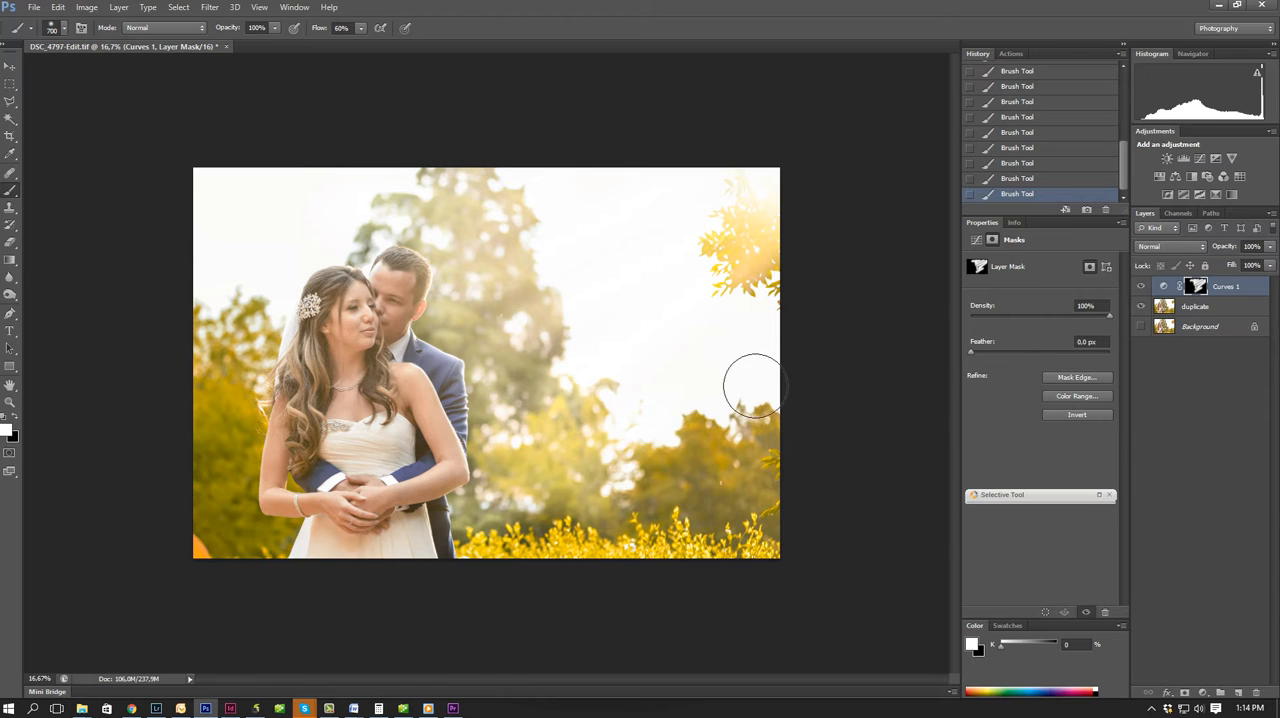
{"action": "mouse_move", "coordinate": [657, 491]}
{"action": "left_mouse_down"}
{"action": "mouse_move", "coordinate": [530, 492]}
{"action": "mouse_move", "coordinate": [617, 513]}
{"action": "mouse_move", "coordinate": [576, 546]}
{"action": "mouse_move", "coordinate": [741, 518]}
{"action": "mouse_move", "coordinate": [703, 526]}
{"action": "left_mouse_up"}
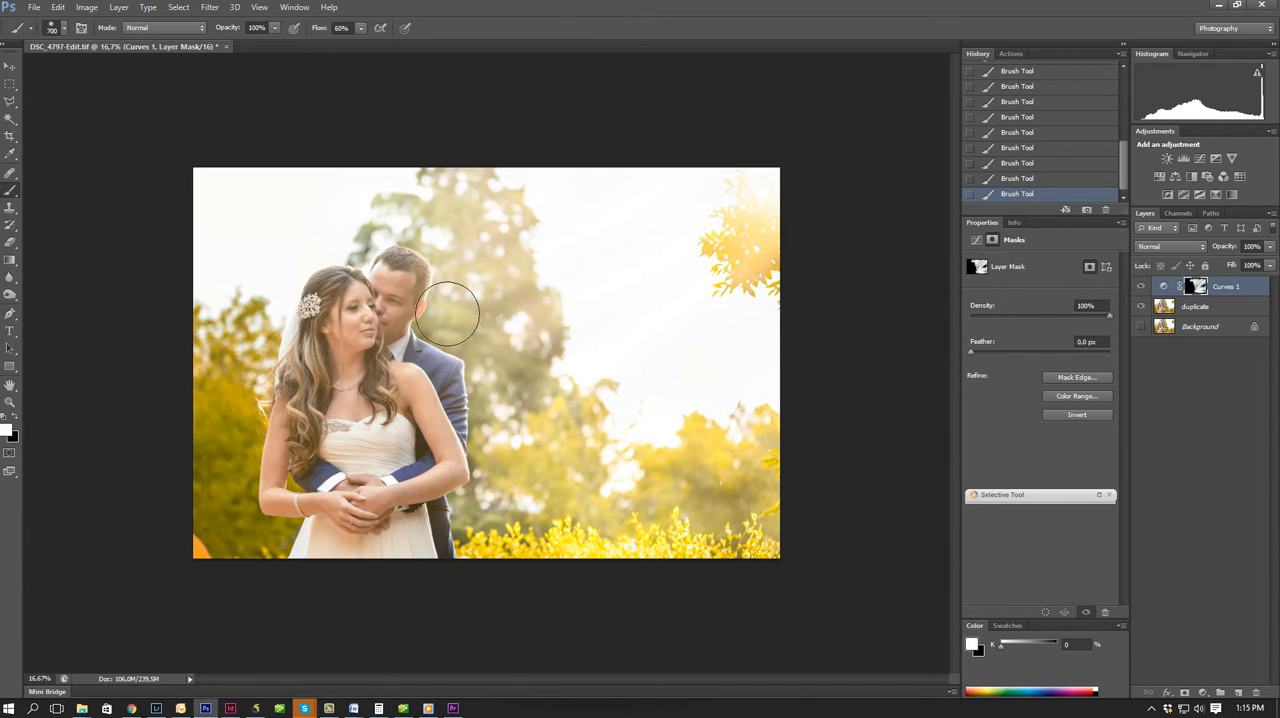
Add a second Curves adjustment layer with a point at input 100, output 175.
{"action": "left_click", "coordinate": [1203, 693]}
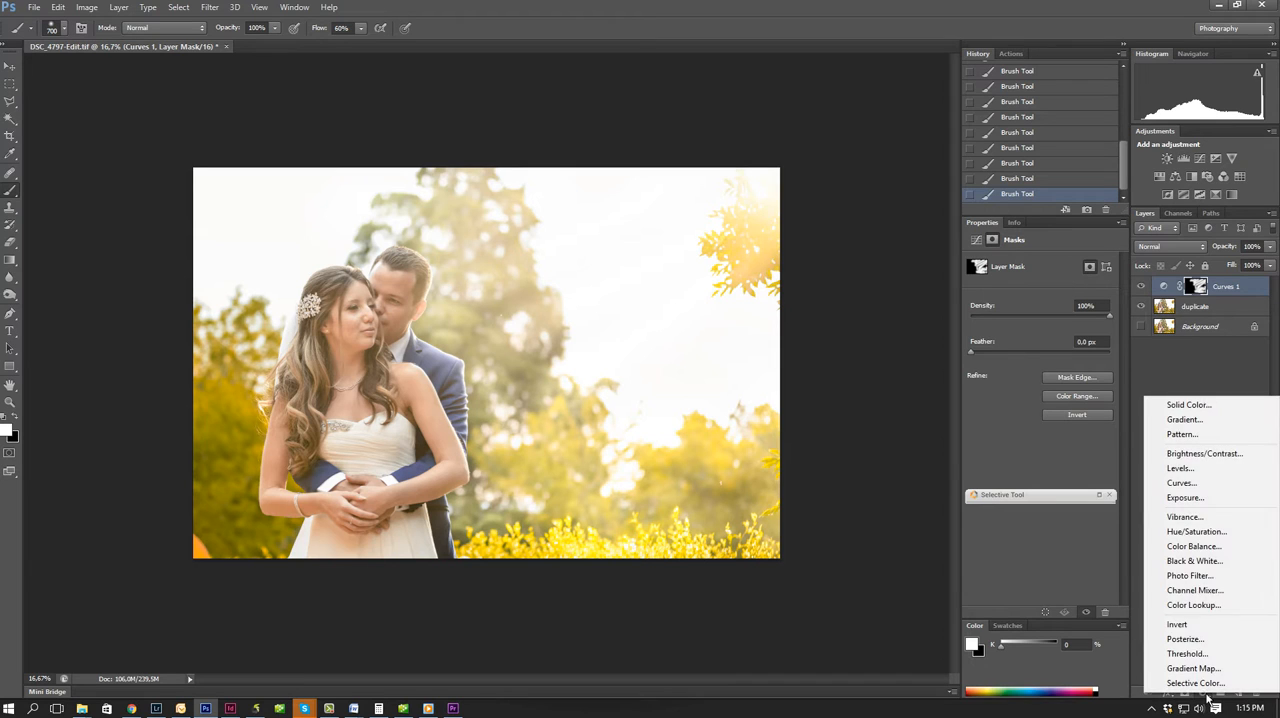
{"action": "left_click", "coordinate": [1206, 483]}
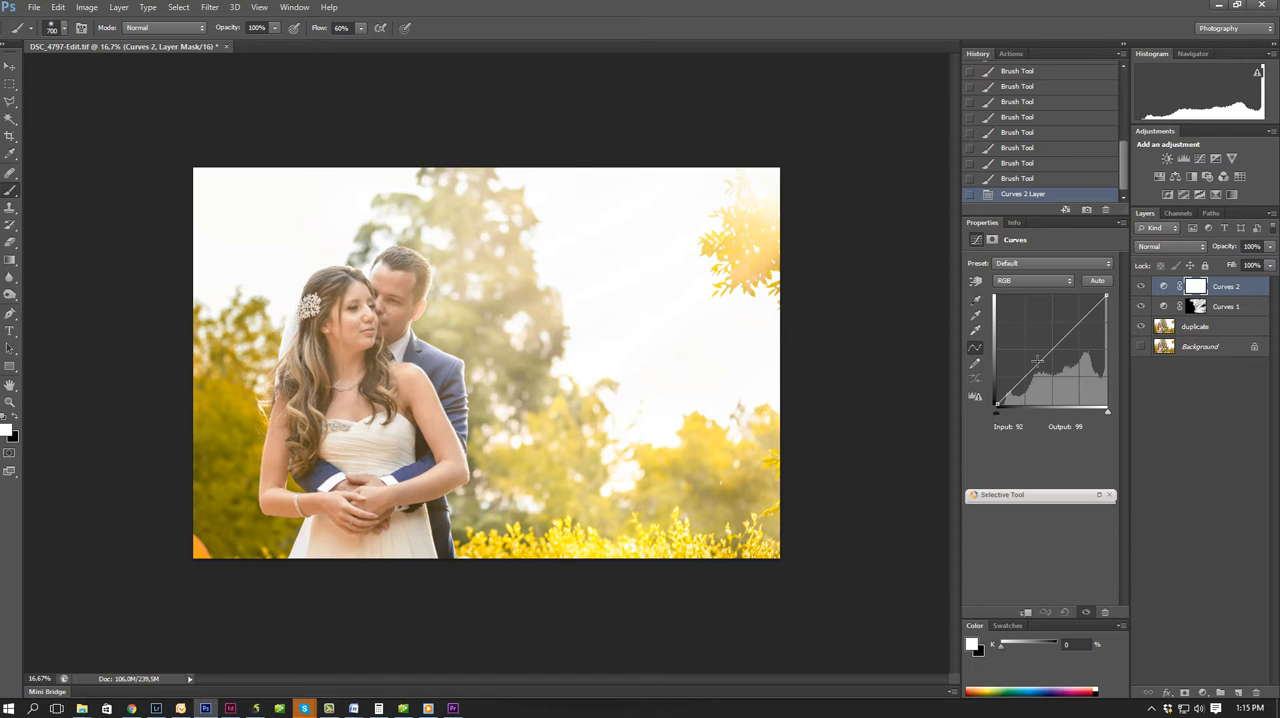
{"action": "left_click_drag", "start_coordinate": [1043, 354], "coordinate": [1040, 328]}
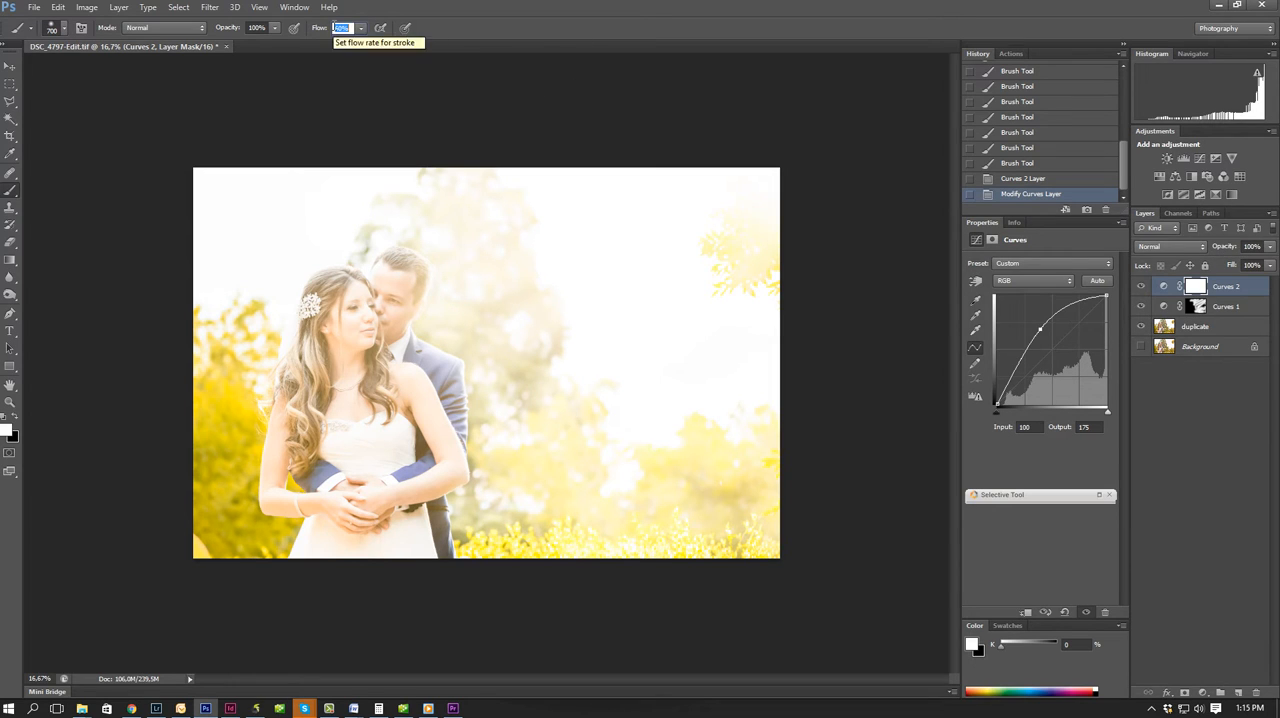
Set the brush flow to 50% and size to 300, and invert the Curves 2 mask to black.
{"action": "type", "text": "50"}
{"action": "key", "text": "Return"}
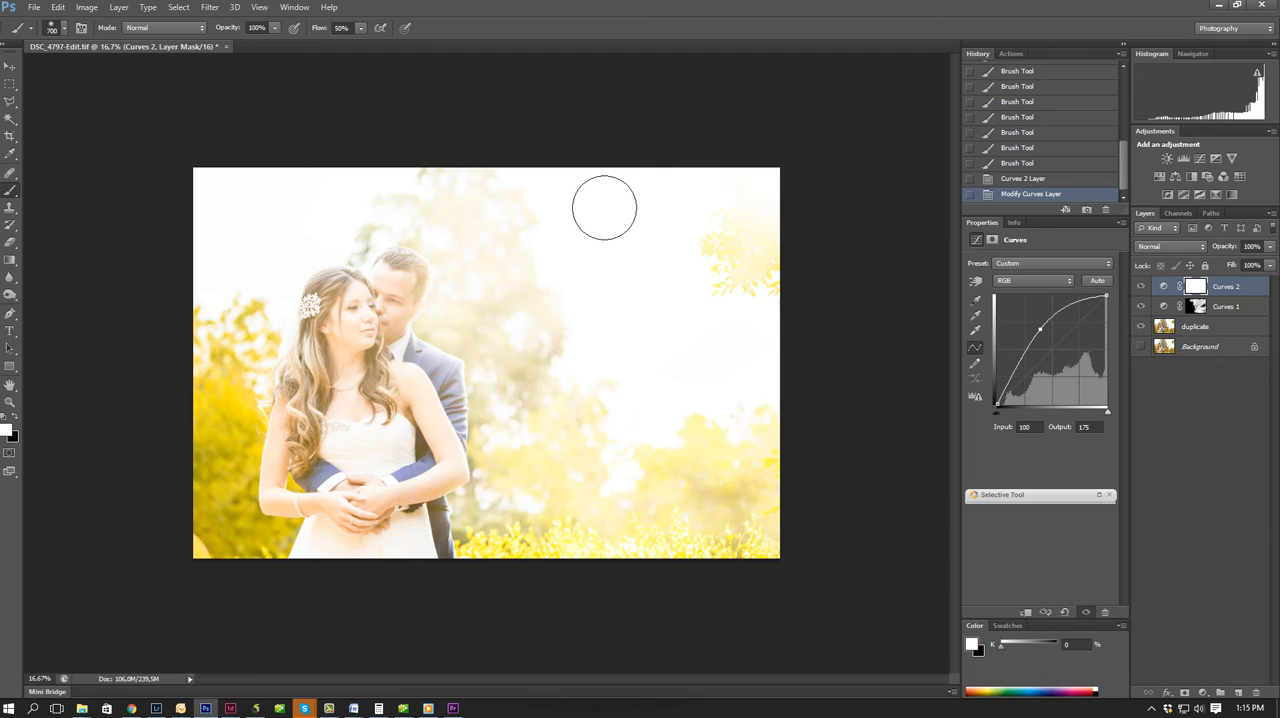
{"action": "key", "text": "bracketleft"}
{"action": "key", "text": "bracketleft"}
{"action": "key", "text": "bracketleft"}
{"action": "key", "text": "bracketleft"}
{"action": "left_click_drag", "start_coordinate": [731, 219], "coordinate": [843, 243]}
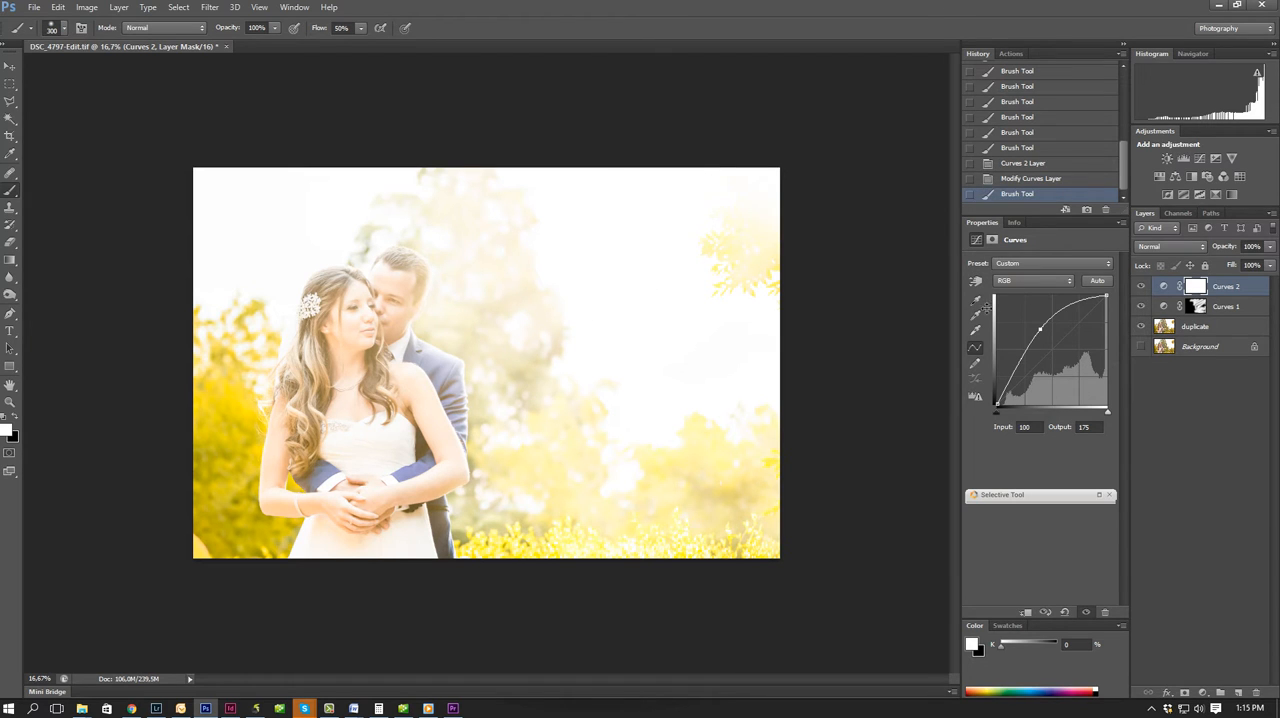
{"action": "key", "text": "ctrl+i"}
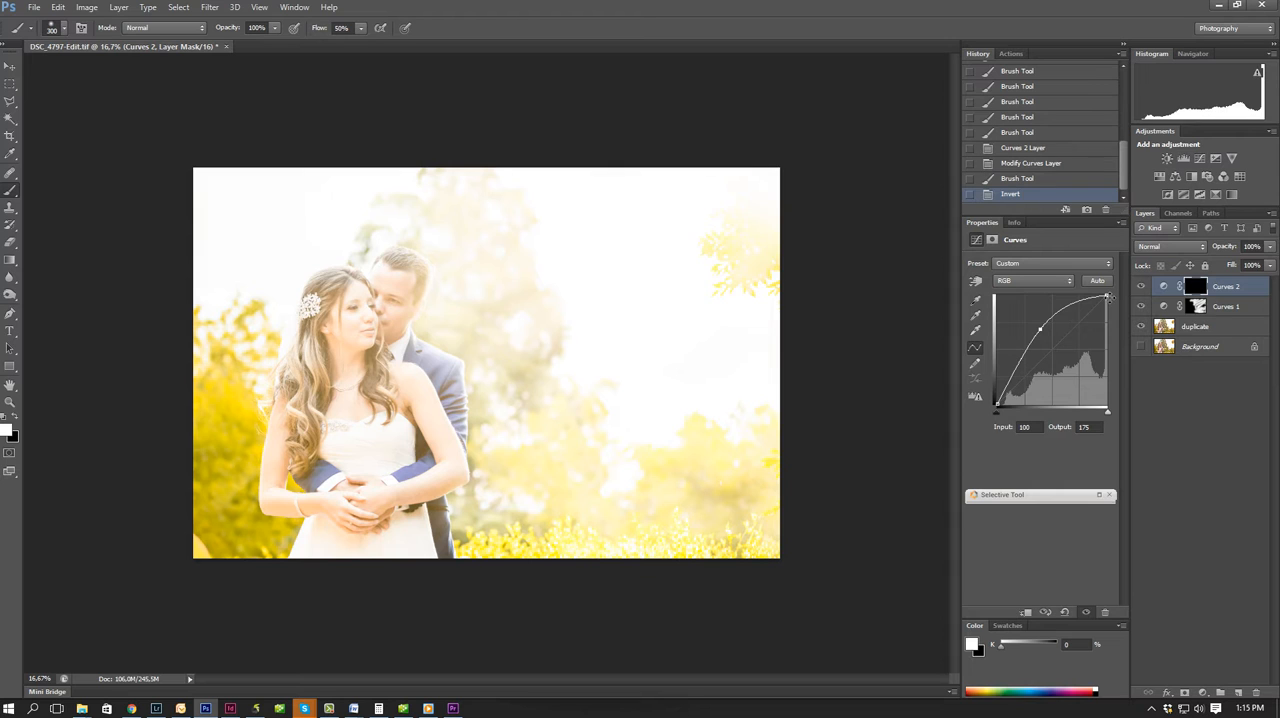
Paint white light streaks on the Curves 2 mask from the sunlit leaves diagonally across the sky and the tree behind the groom.
{"action": "mouse_move", "coordinate": [760, 228]}
{"action": "left_mouse_down"}
{"action": "mouse_move", "coordinate": [737, 214]}
{"action": "mouse_move", "coordinate": [686, 289]}
{"action": "mouse_move", "coordinate": [785, 263]}
{"action": "mouse_move", "coordinate": [766, 283]}
{"action": "left_mouse_up"}
{"action": "left_click_drag", "start_coordinate": [637, 361], "coordinate": [773, 275]}
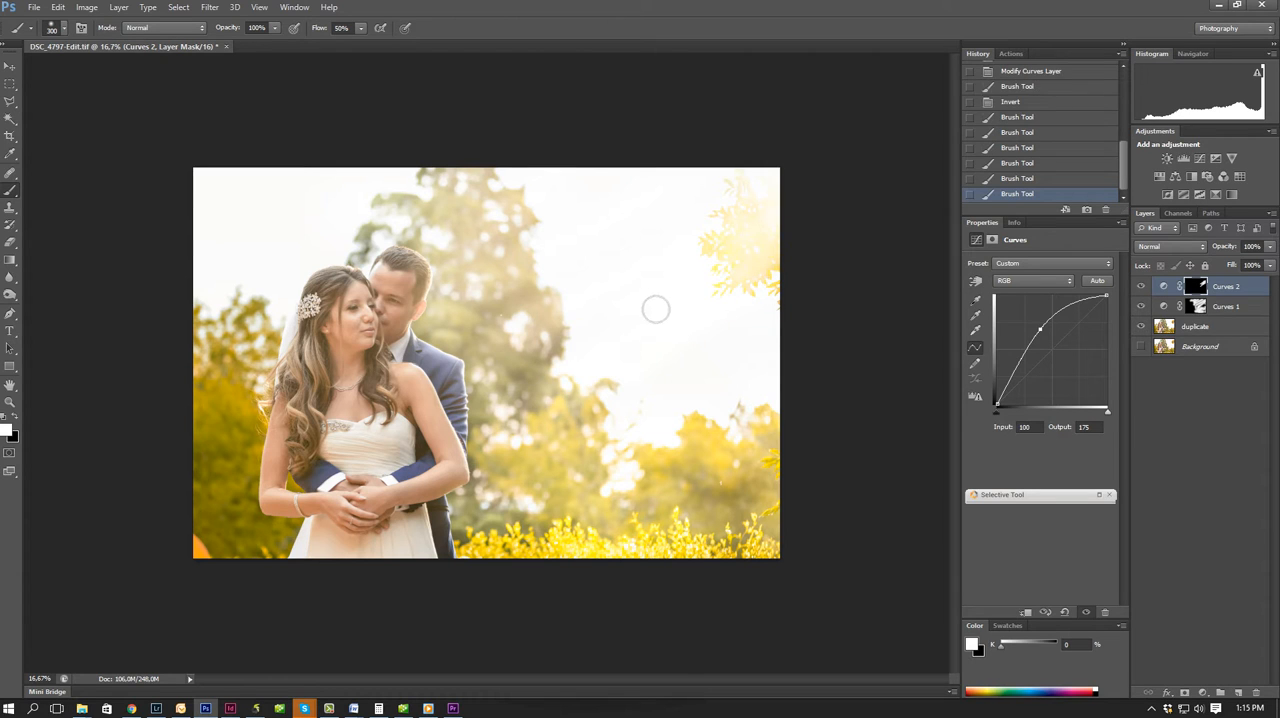
{"action": "left_click_drag", "start_coordinate": [657, 309], "coordinate": [731, 195]}
{"action": "left_click_drag", "start_coordinate": [539, 321], "coordinate": [713, 203]}
{"action": "left_click_drag", "start_coordinate": [545, 305], "coordinate": [740, 177]}
{"action": "left_click_drag", "start_coordinate": [602, 242], "coordinate": [436, 323]}
{"action": "mouse_move", "coordinate": [541, 222]}
{"action": "left_mouse_down"}
{"action": "mouse_move", "coordinate": [433, 282]}
{"action": "mouse_move", "coordinate": [536, 201]}
{"action": "mouse_move", "coordinate": [441, 261]}
{"action": "mouse_move", "coordinate": [506, 199]}
{"action": "mouse_move", "coordinate": [417, 232]}
{"action": "mouse_move", "coordinate": [474, 193]}
{"action": "mouse_move", "coordinate": [421, 195]}
{"action": "mouse_move", "coordinate": [466, 171]}
{"action": "mouse_move", "coordinate": [426, 189]}
{"action": "mouse_move", "coordinate": [564, 201]}
{"action": "mouse_move", "coordinate": [503, 213]}
{"action": "mouse_move", "coordinate": [445, 251]}
{"action": "mouse_move", "coordinate": [577, 237]}
{"action": "mouse_move", "coordinate": [517, 273]}
{"action": "mouse_move", "coordinate": [474, 266]}
{"action": "mouse_move", "coordinate": [547, 190]}
{"action": "left_mouse_up"}
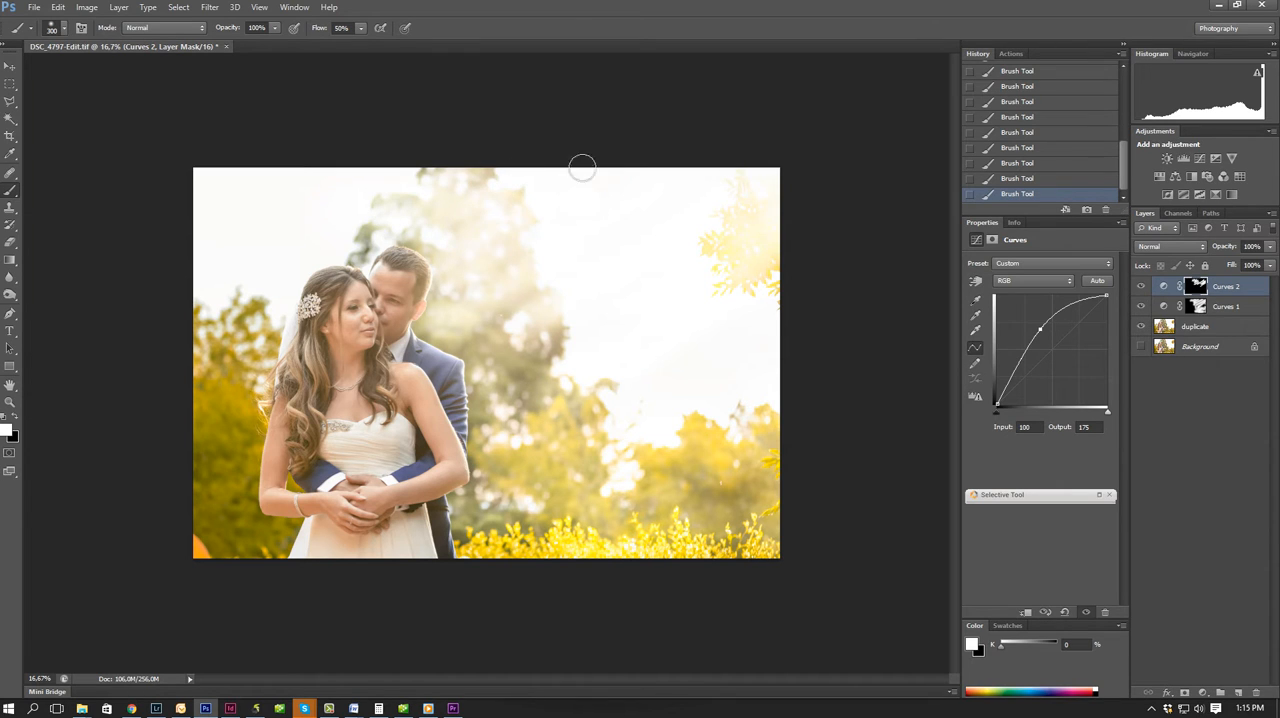
{"action": "mouse_move", "coordinate": [453, 341]}
{"action": "left_mouse_down"}
{"action": "mouse_move", "coordinate": [697, 230]}
{"action": "mouse_move", "coordinate": [429, 339]}
{"action": "mouse_move", "coordinate": [538, 306]}
{"action": "mouse_move", "coordinate": [429, 329]}
{"action": "mouse_move", "coordinate": [497, 343]}
{"action": "mouse_move", "coordinate": [483, 370]}
{"action": "mouse_move", "coordinate": [458, 363]}
{"action": "mouse_move", "coordinate": [534, 347]}
{"action": "mouse_move", "coordinate": [471, 368]}
{"action": "mouse_move", "coordinate": [500, 379]}
{"action": "mouse_move", "coordinate": [508, 347]}
{"action": "mouse_move", "coordinate": [636, 297]}
{"action": "mouse_move", "coordinate": [519, 360]}
{"action": "mouse_move", "coordinate": [682, 293]}
{"action": "mouse_move", "coordinate": [494, 405]}
{"action": "mouse_move", "coordinate": [482, 395]}
{"action": "mouse_move", "coordinate": [678, 299]}
{"action": "mouse_move", "coordinate": [578, 348]}
{"action": "mouse_move", "coordinate": [493, 414]}
{"action": "mouse_move", "coordinate": [627, 344]}
{"action": "mouse_move", "coordinate": [502, 438]}
{"action": "mouse_move", "coordinate": [490, 438]}
{"action": "mouse_move", "coordinate": [690, 347]}
{"action": "mouse_move", "coordinate": [531, 444]}
{"action": "mouse_move", "coordinate": [482, 428]}
{"action": "mouse_move", "coordinate": [717, 330]}
{"action": "mouse_move", "coordinate": [564, 397]}
{"action": "mouse_move", "coordinate": [501, 432]}
{"action": "mouse_move", "coordinate": [493, 452]}
{"action": "mouse_move", "coordinate": [684, 397]}
{"action": "mouse_move", "coordinate": [749, 349]}
{"action": "mouse_move", "coordinate": [596, 396]}
{"action": "mouse_move", "coordinate": [547, 423]}
{"action": "mouse_move", "coordinate": [713, 376]}
{"action": "mouse_move", "coordinate": [567, 431]}
{"action": "mouse_move", "coordinate": [493, 481]}
{"action": "mouse_move", "coordinate": [476, 462]}
{"action": "mouse_move", "coordinate": [504, 437]}
{"action": "mouse_move", "coordinate": [650, 359]}
{"action": "mouse_move", "coordinate": [497, 461]}
{"action": "mouse_move", "coordinate": [481, 428]}
{"action": "mouse_move", "coordinate": [479, 342]}
{"action": "mouse_move", "coordinate": [468, 444]}
{"action": "mouse_move", "coordinate": [586, 371]}
{"action": "left_mouse_up"}
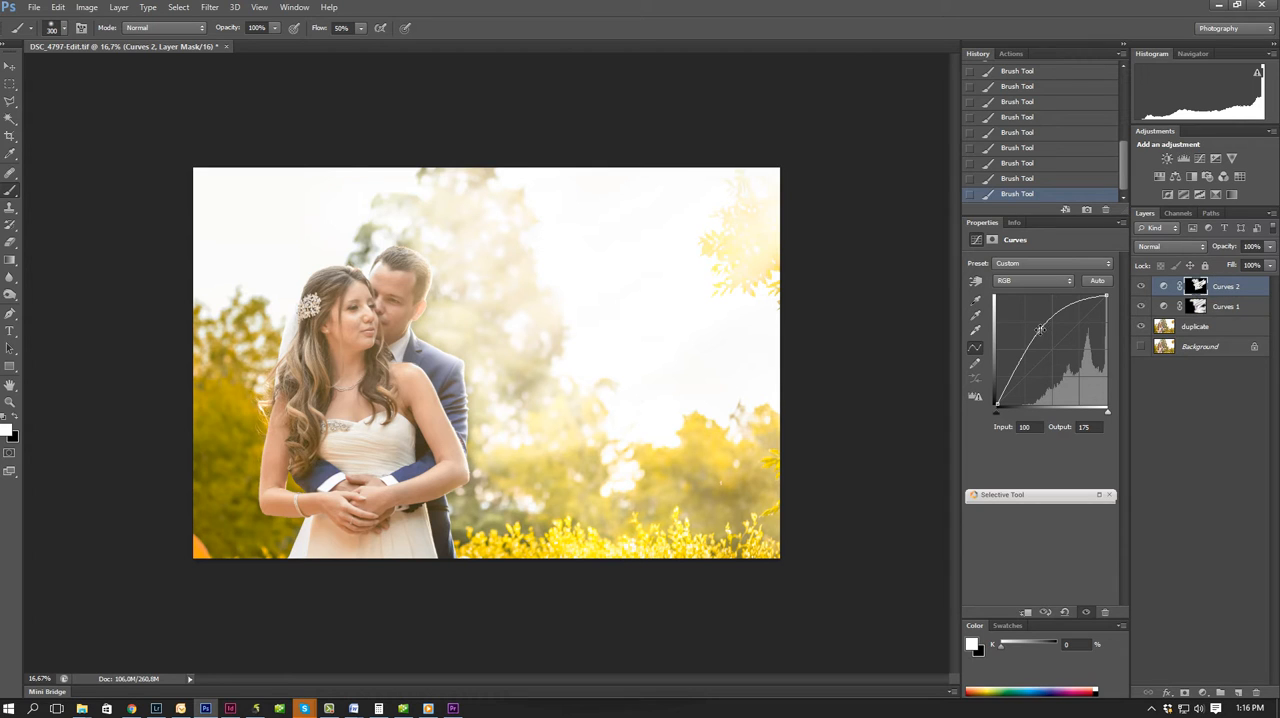
Soften the brightening by moving the Curves 2 point to input 106, output 153, and the Curves 1 point to input 78, output 133.
{"action": "left_click_drag", "start_coordinate": [1040, 328], "coordinate": [1042, 339]}
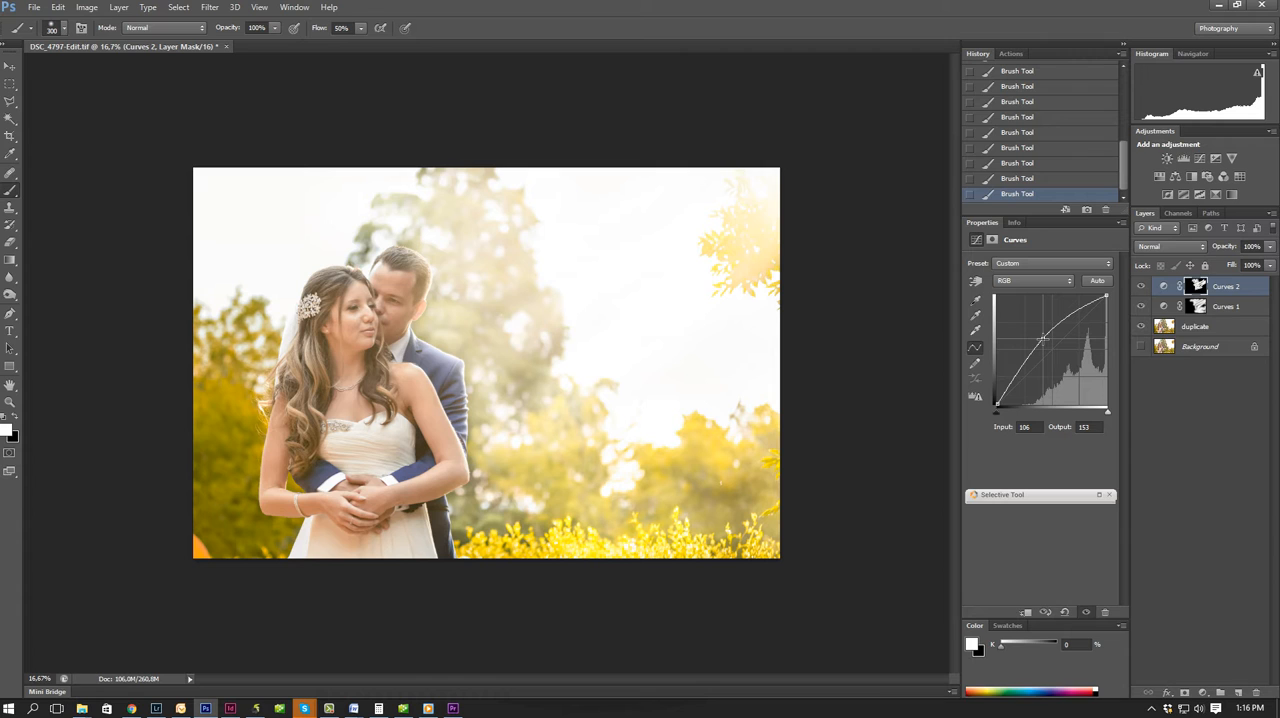
{"action": "left_click", "coordinate": [1197, 307]}
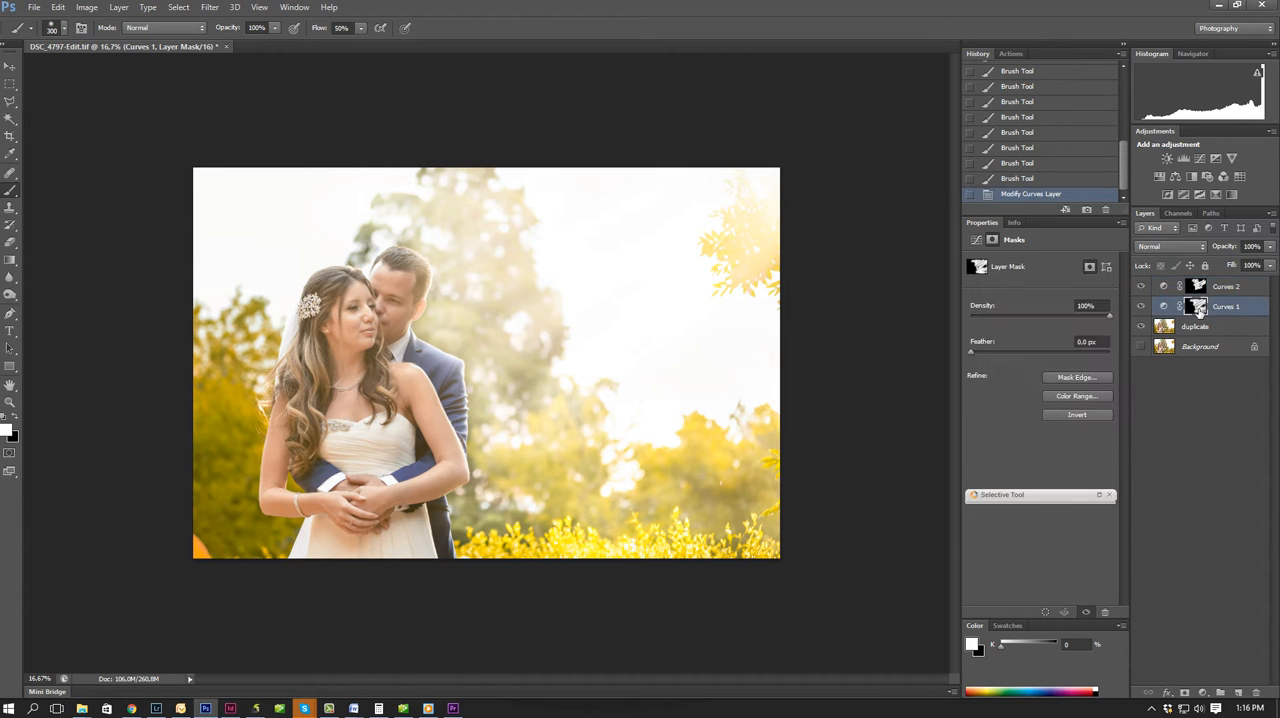
{"action": "left_click", "coordinate": [1162, 307]}
{"action": "left_click_drag", "start_coordinate": [1028, 334], "coordinate": [1030, 347]}
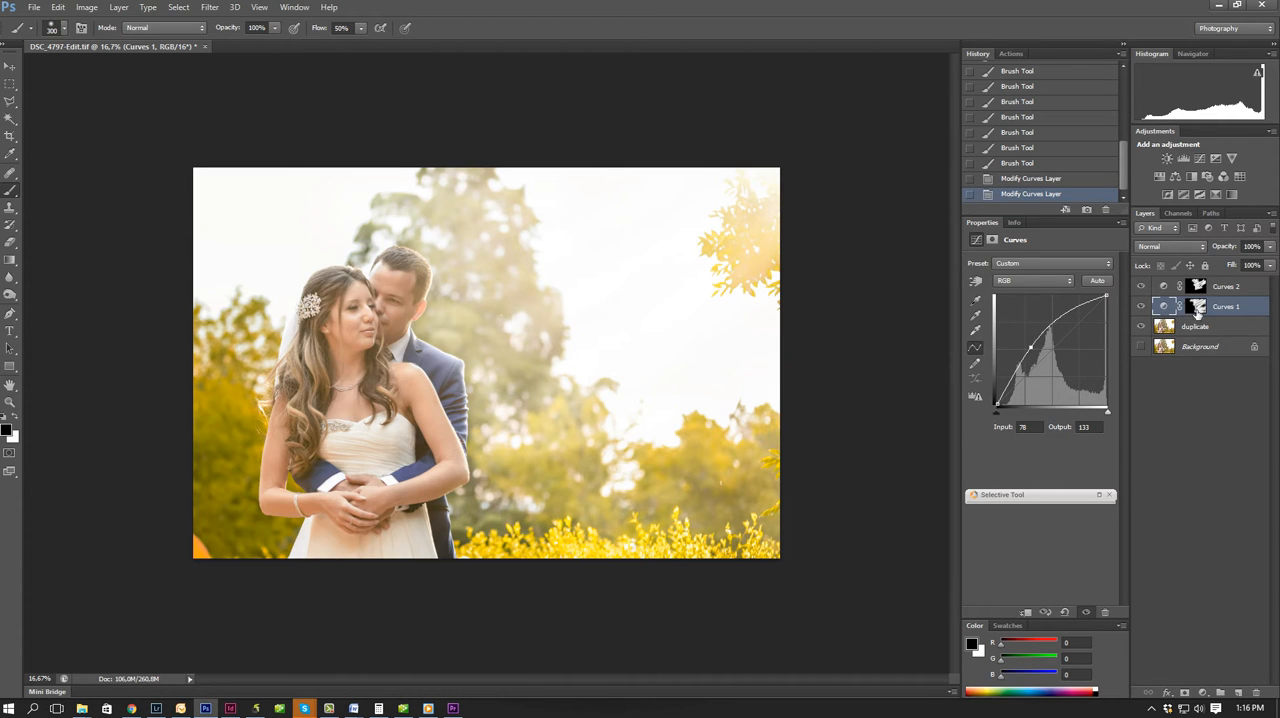
Add a third Curves adjustment layer above Curves 1 with a point at input 55, output 124.
{"action": "left_click", "coordinate": [1240, 693]}
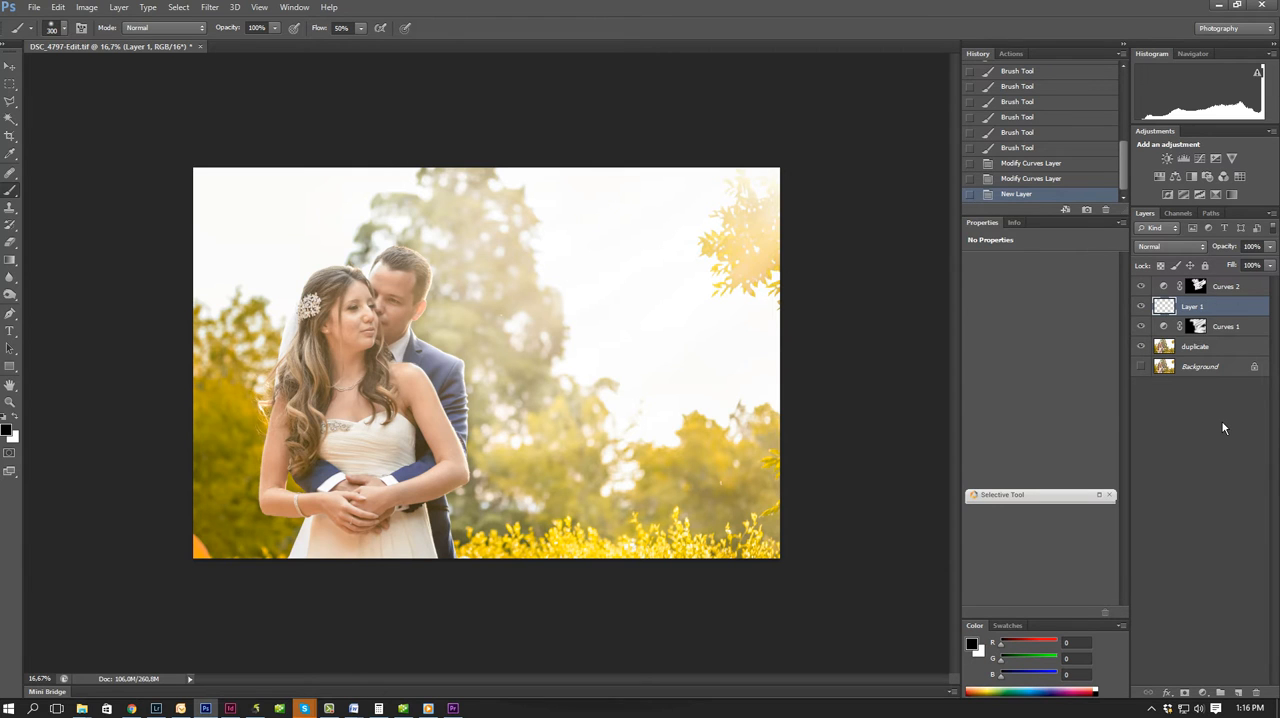
{"action": "key", "text": "ctrl+z"}
{"action": "left_click", "coordinate": [1204, 692]}
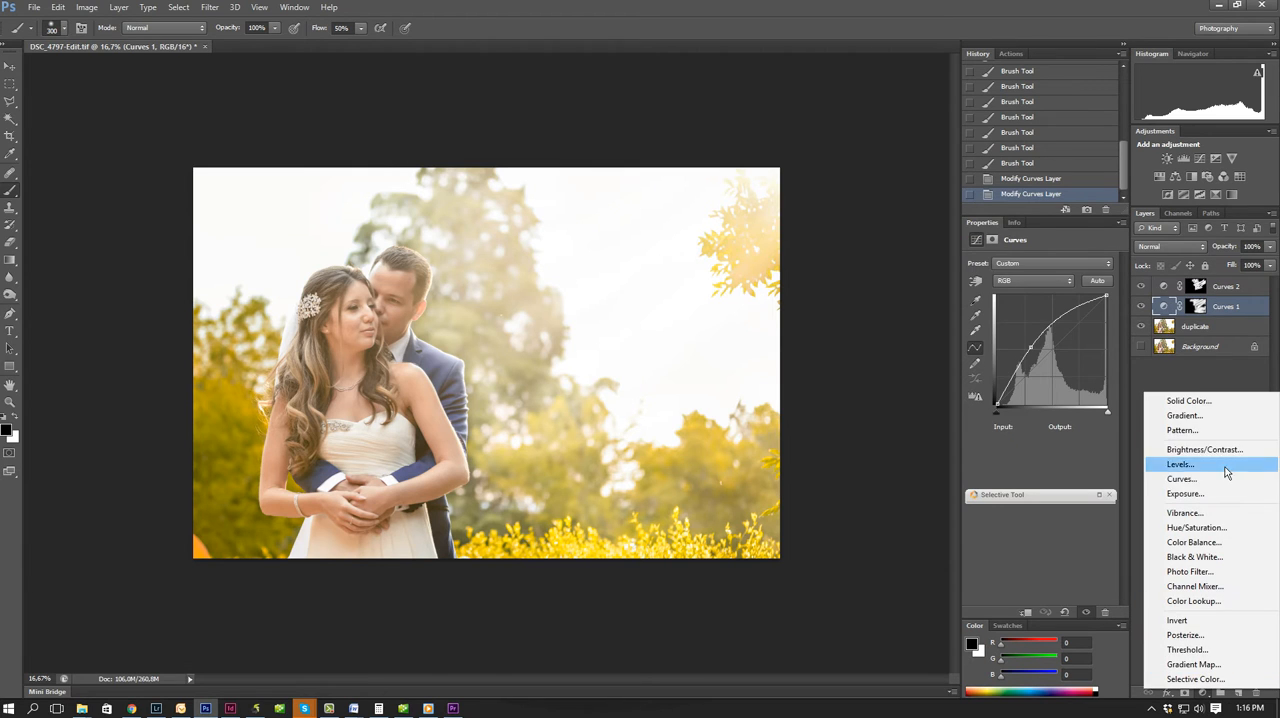
{"action": "left_click", "coordinate": [1182, 479]}
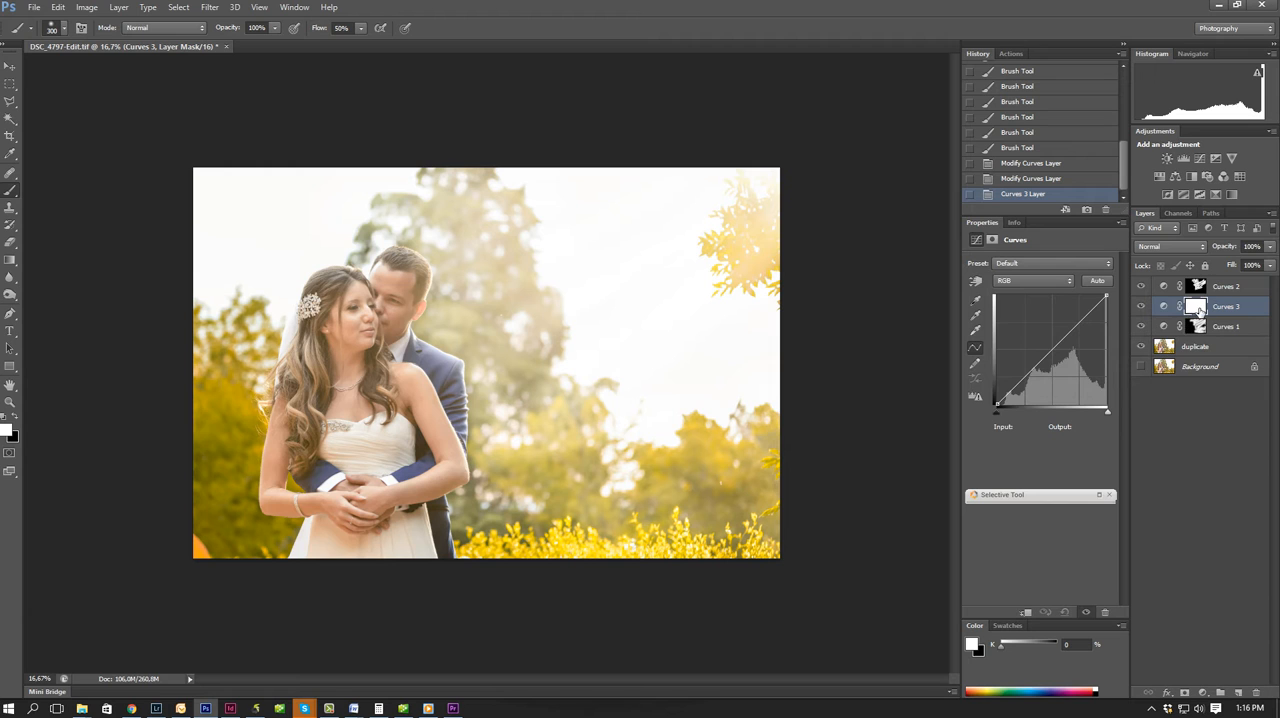
{"action": "left_click_drag", "start_coordinate": [1029, 369], "coordinate": [1022, 350]}
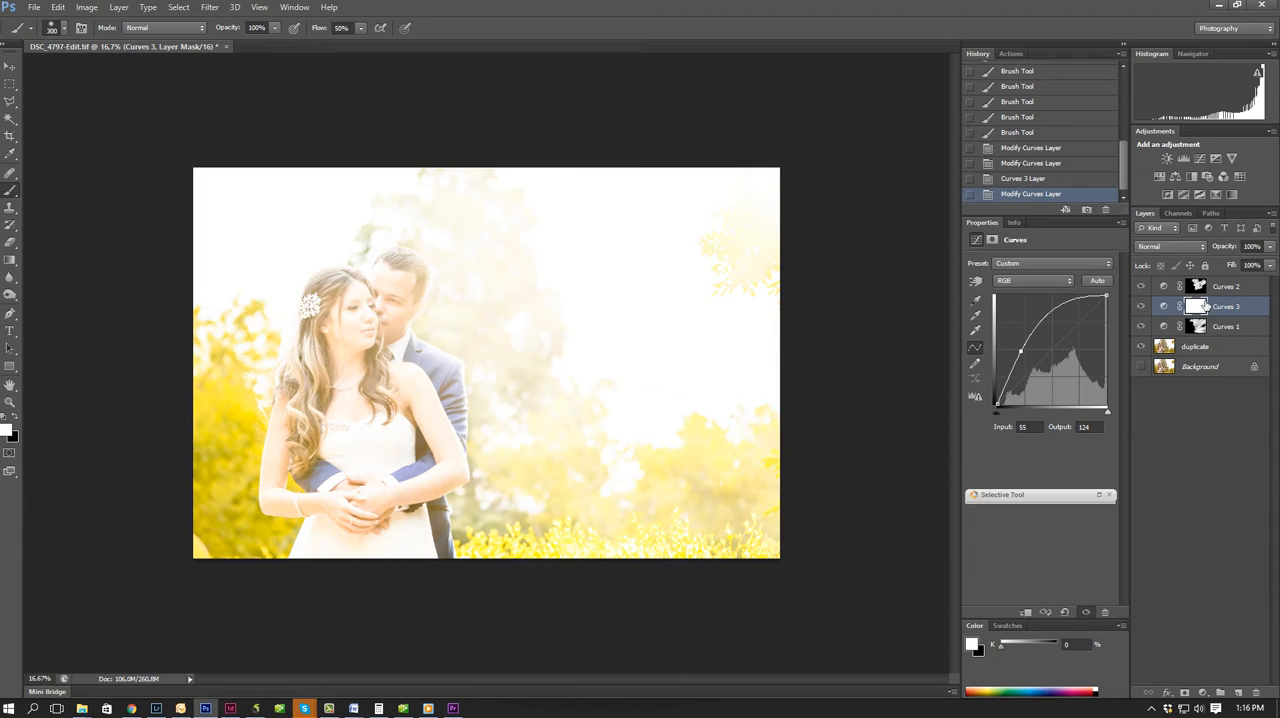
Keep the existing layer masks and invert the Curves 3 mask to black.
{"action": "left_click_drag", "start_coordinate": [1198, 308], "coordinate": [1235, 283]}
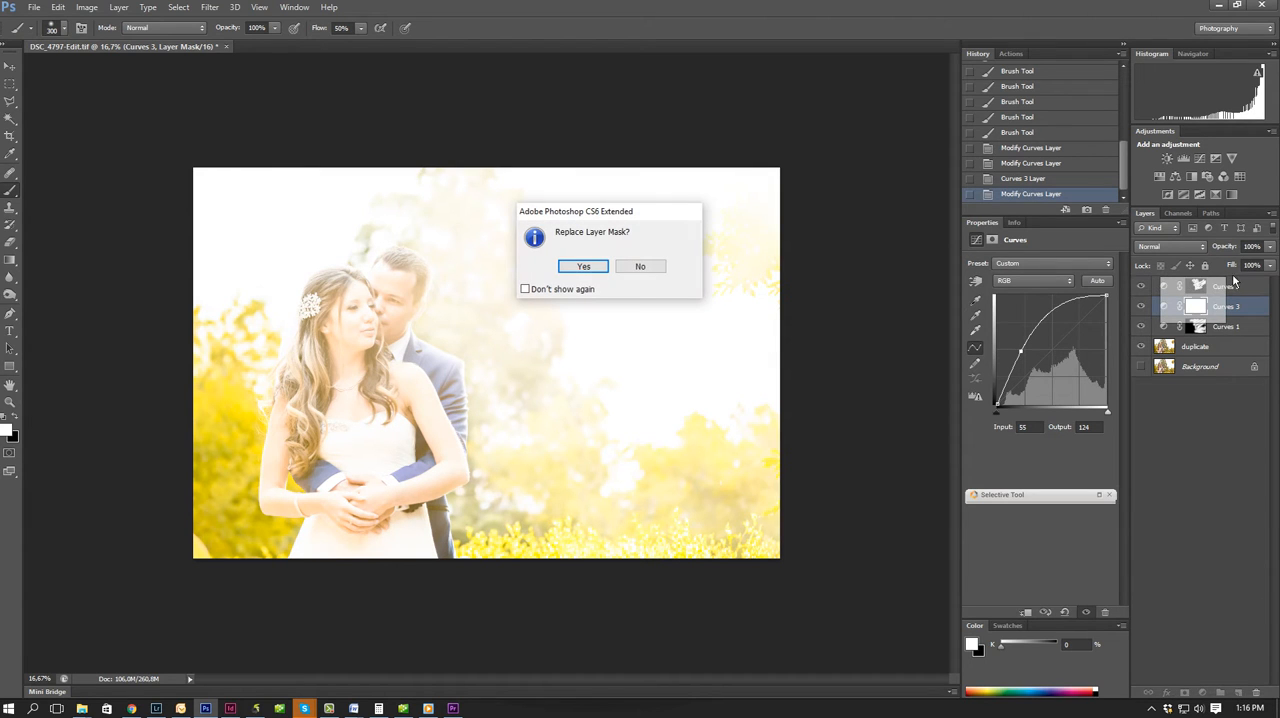
{"action": "left_click", "coordinate": [645, 266]}
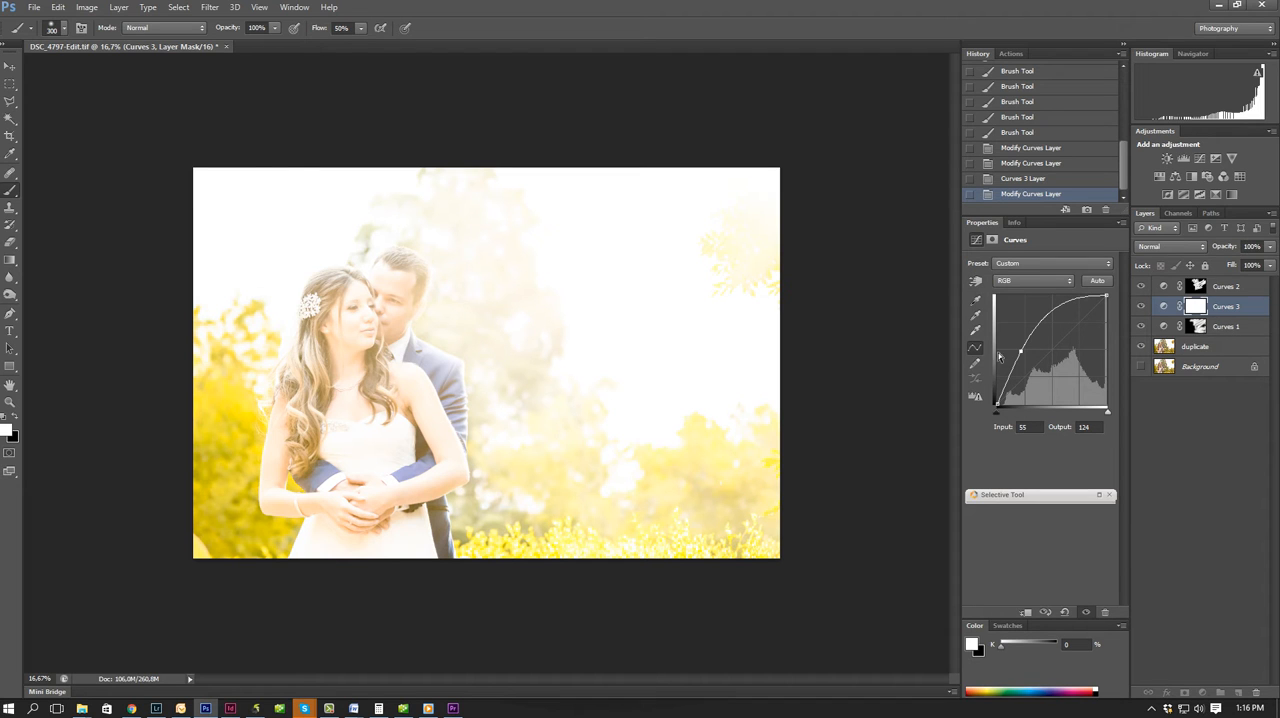
{"action": "key", "text": "ctrl+i"}
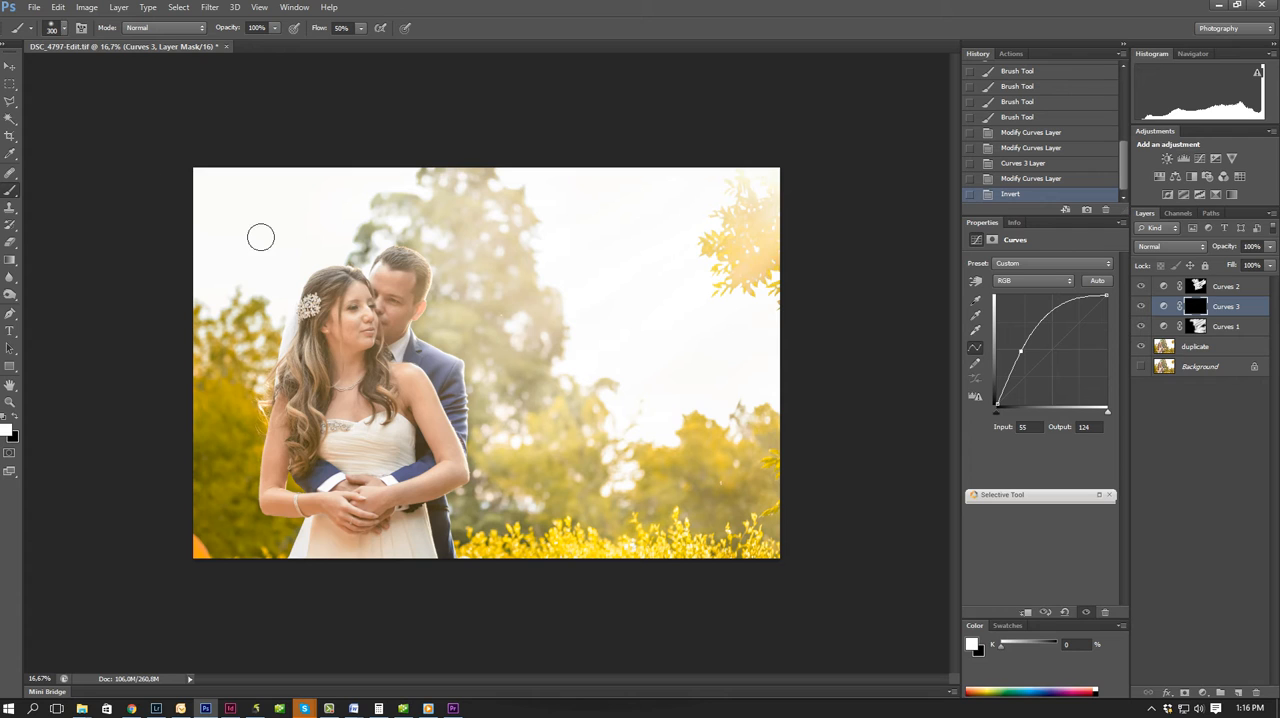
Paint white on the Curves 3 mask over the treetop behind the groom and the upper sky, using a 1000 px brush and 40% flow.
{"action": "key", "text": "bracketright"}
{"action": "key", "text": "bracketright"}
{"action": "key", "text": "bracketright"}
{"action": "key", "text": "bracketright"}
{"action": "key", "text": "bracketright"}
{"action": "key", "text": "bracketright"}
{"action": "key", "text": "bracketright"}
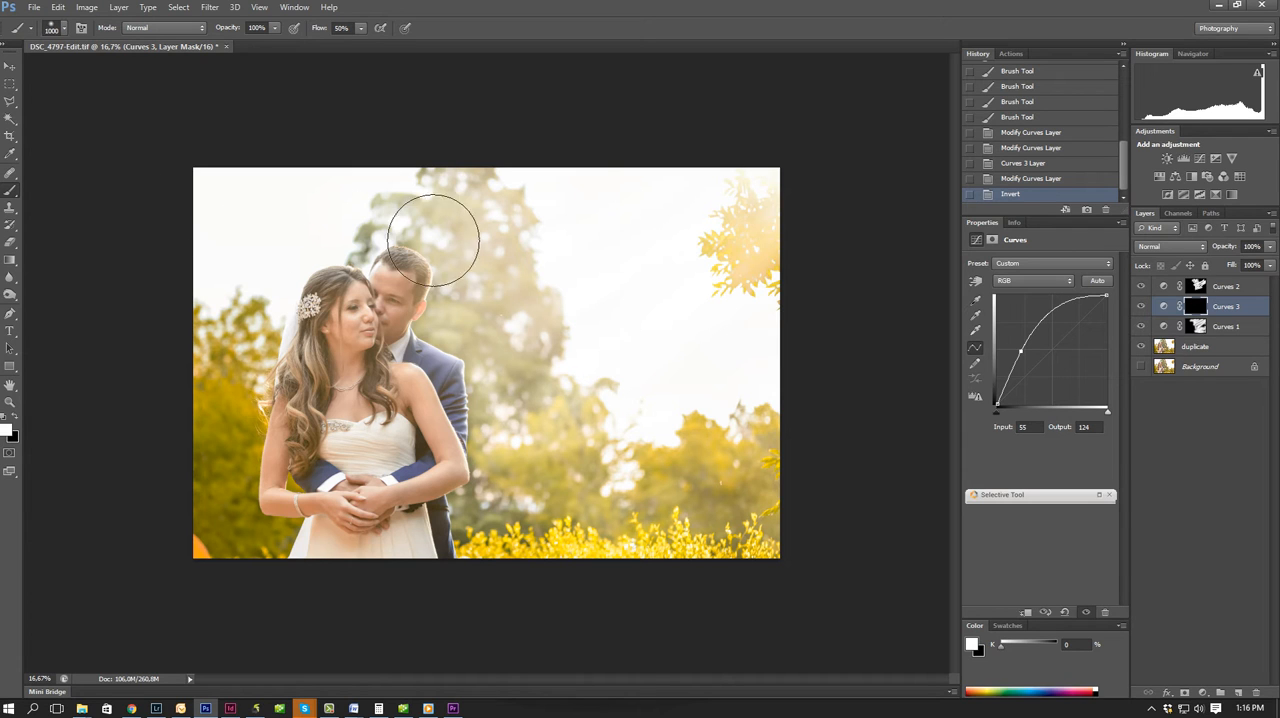
{"action": "left_click", "coordinate": [474, 176]}
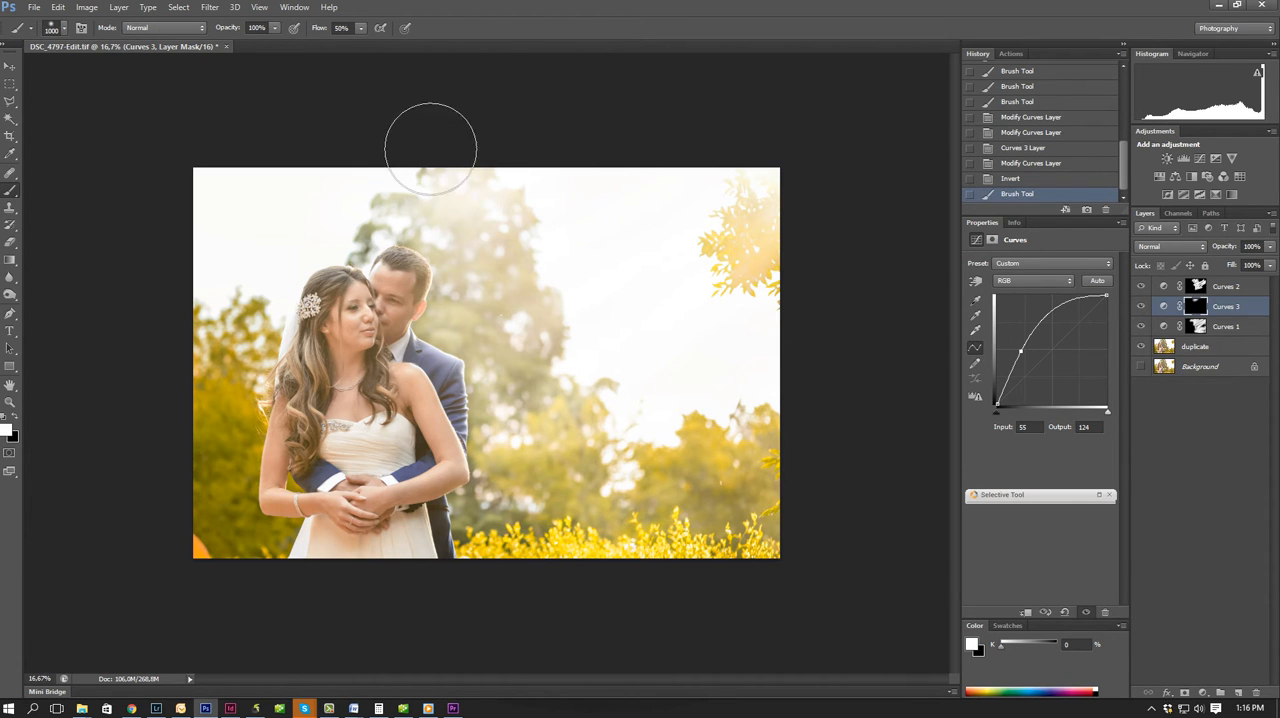
{"action": "left_click", "coordinate": [462, 160]}
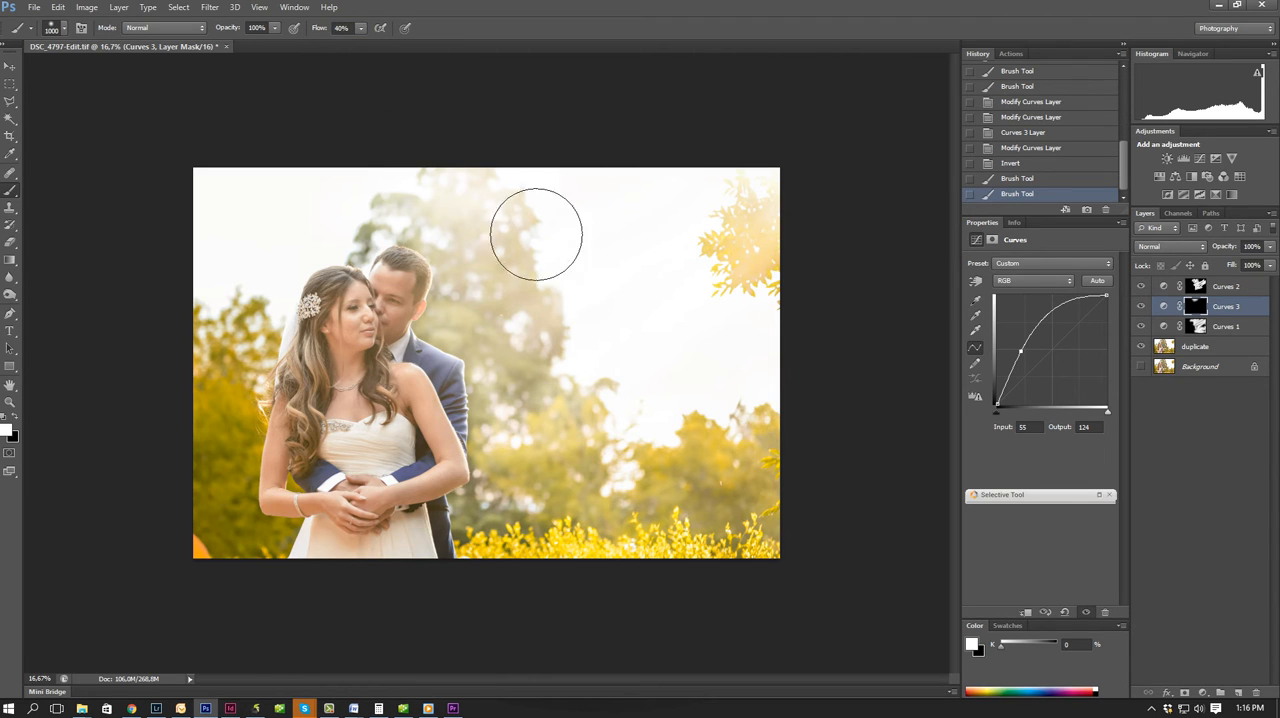
{"action": "mouse_move", "coordinate": [434, 236]}
{"action": "left_mouse_down"}
{"action": "mouse_move", "coordinate": [523, 317]}
{"action": "mouse_move", "coordinate": [822, 180]}
{"action": "left_mouse_up"}
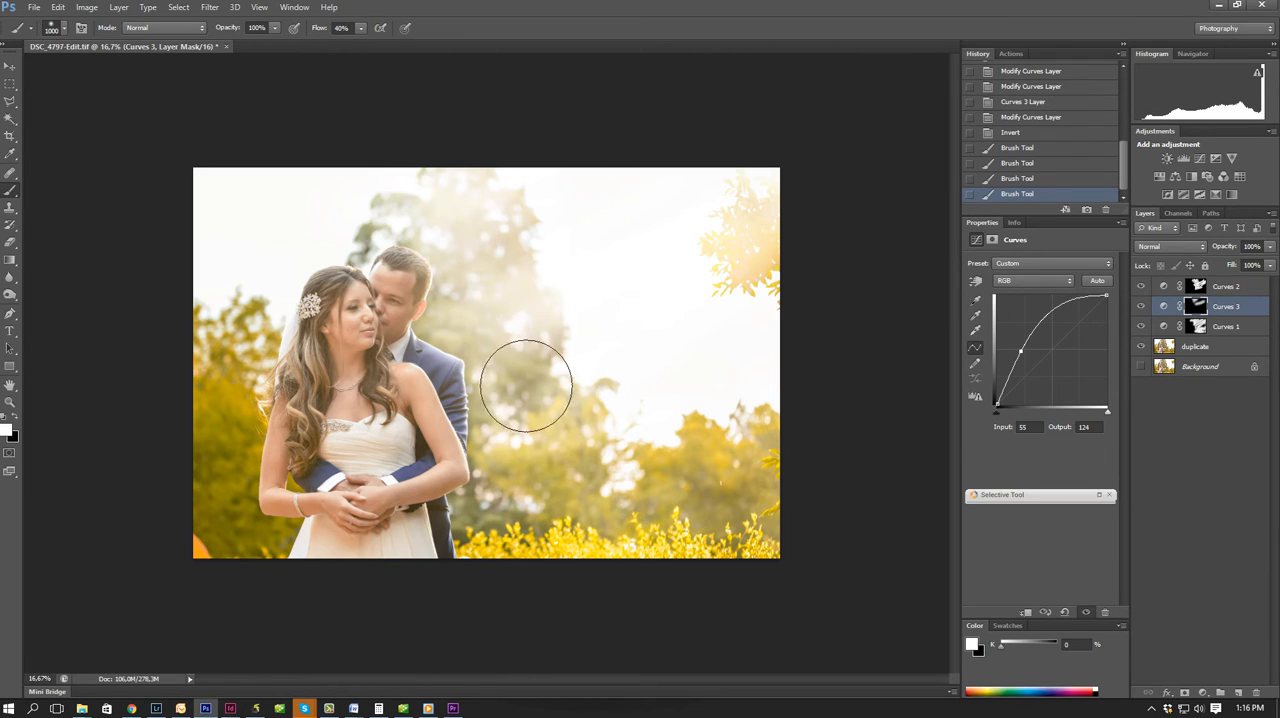
Paint broad white diagonal streaks on the Curves 3 mask over the lower trees and the yellow bushes beside the couple.
{"action": "left_click_drag", "start_coordinate": [508, 427], "coordinate": [664, 325]}
{"action": "left_click_drag", "start_coordinate": [547, 489], "coordinate": [802, 353]}
{"action": "left_click_drag", "start_coordinate": [579, 475], "coordinate": [842, 447]}
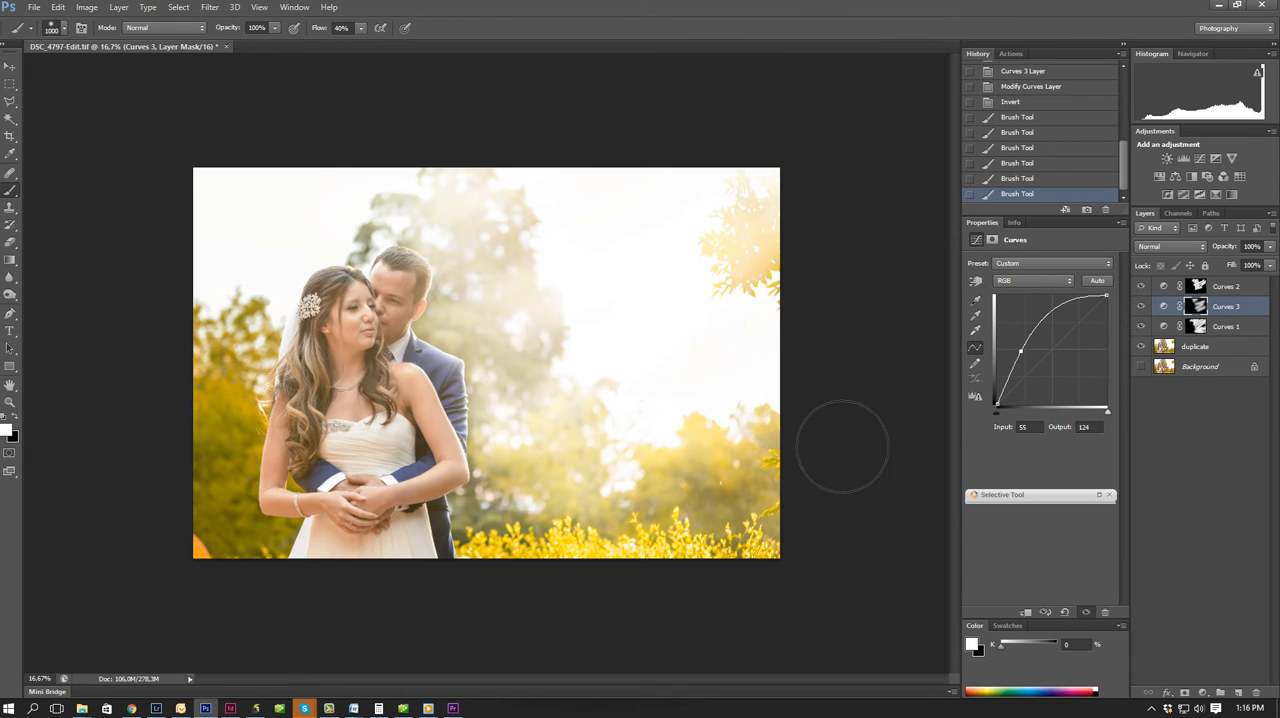
{"action": "left_click_drag", "start_coordinate": [693, 506], "coordinate": [799, 496]}
{"action": "left_click_drag", "start_coordinate": [494, 534], "coordinate": [598, 540]}
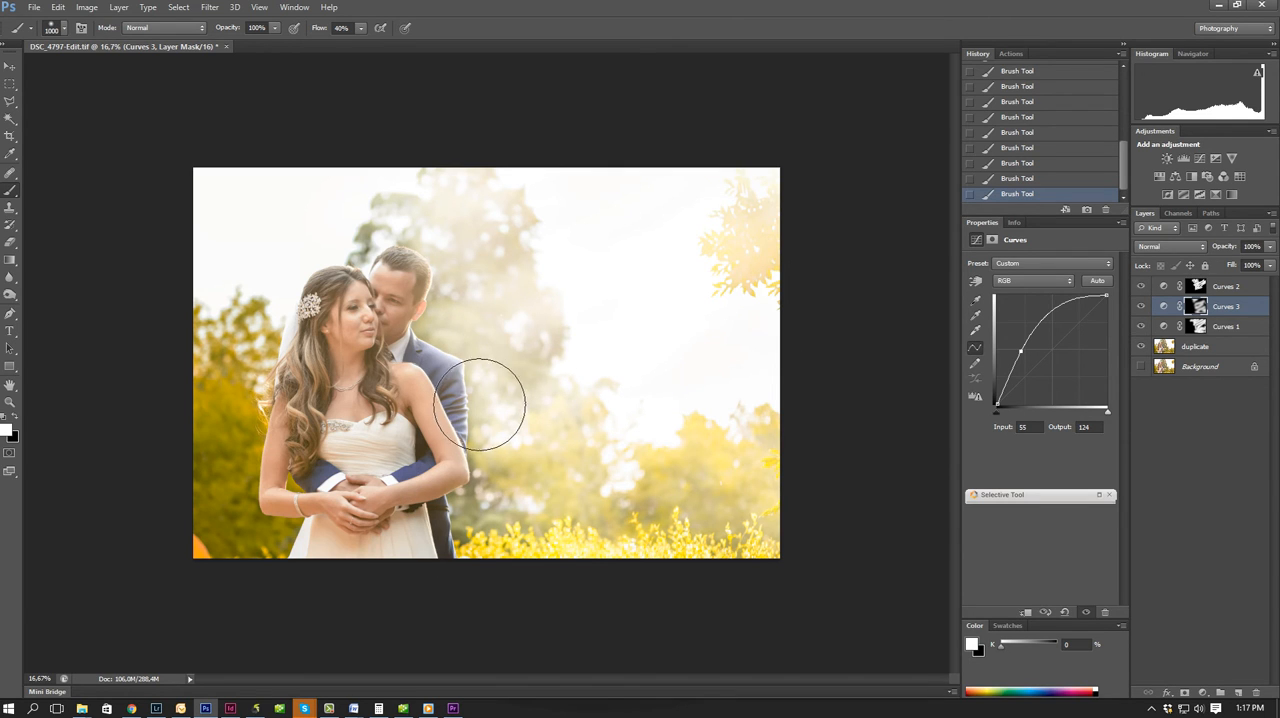
Reduce the brush to 175 px and move the Curves 3 point to input 68, output 108.
{"action": "key", "text": "bracketleft"}
{"action": "key", "text": "bracketleft"}
{"action": "key", "text": "bracketleft"}
{"action": "key", "text": "bracketleft"}
{"action": "key", "text": "bracketleft"}
{"action": "key", "text": "bracketleft"}
{"action": "key", "text": "bracketleft"}
{"action": "key", "text": "bracketleft"}
{"action": "key", "text": "bracketleft"}
{"action": "key", "text": "bracketleft"}
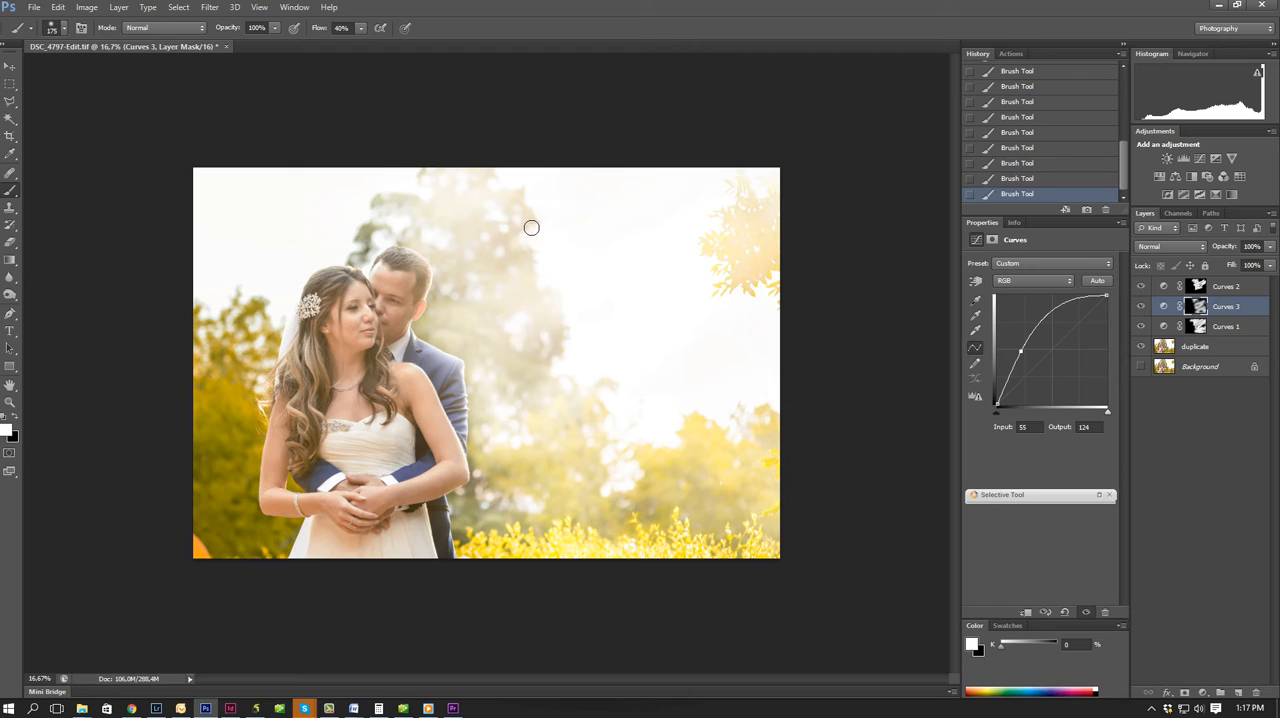
{"action": "left_click", "coordinate": [1232, 290]}
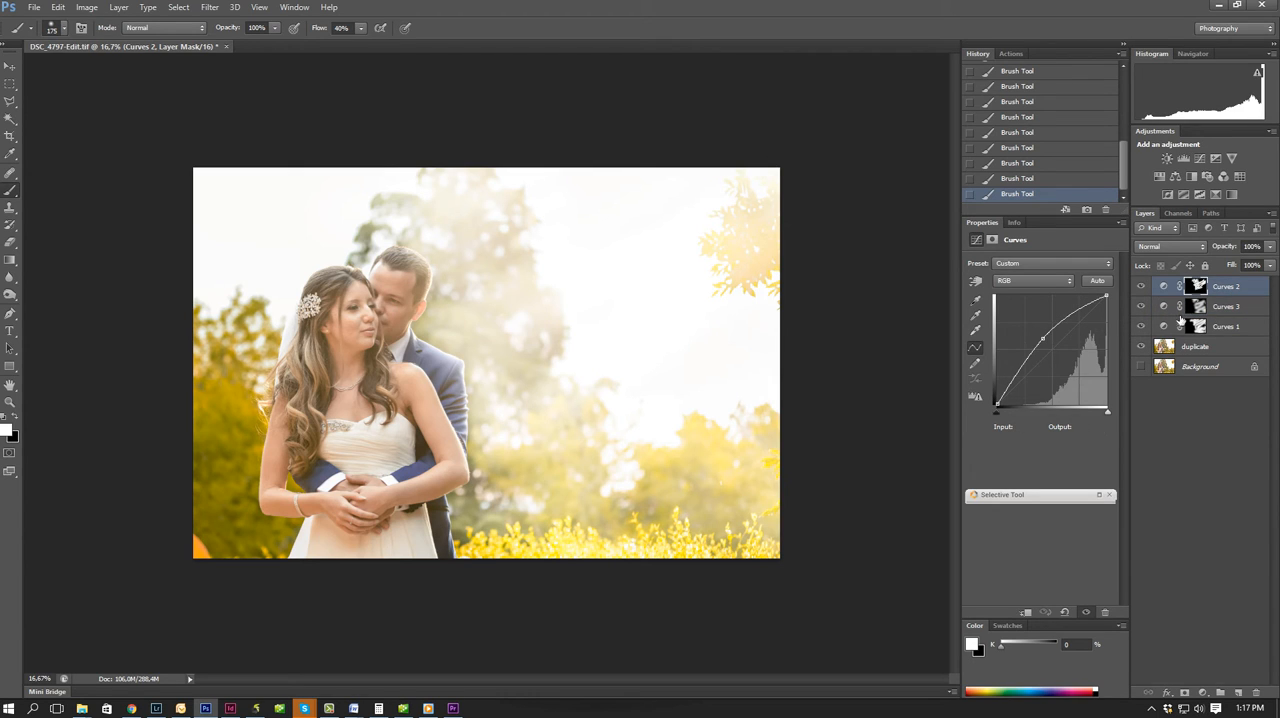
{"action": "left_click", "coordinate": [1225, 308]}
{"action": "left_click_drag", "start_coordinate": [1027, 349], "coordinate": [1026, 357]}
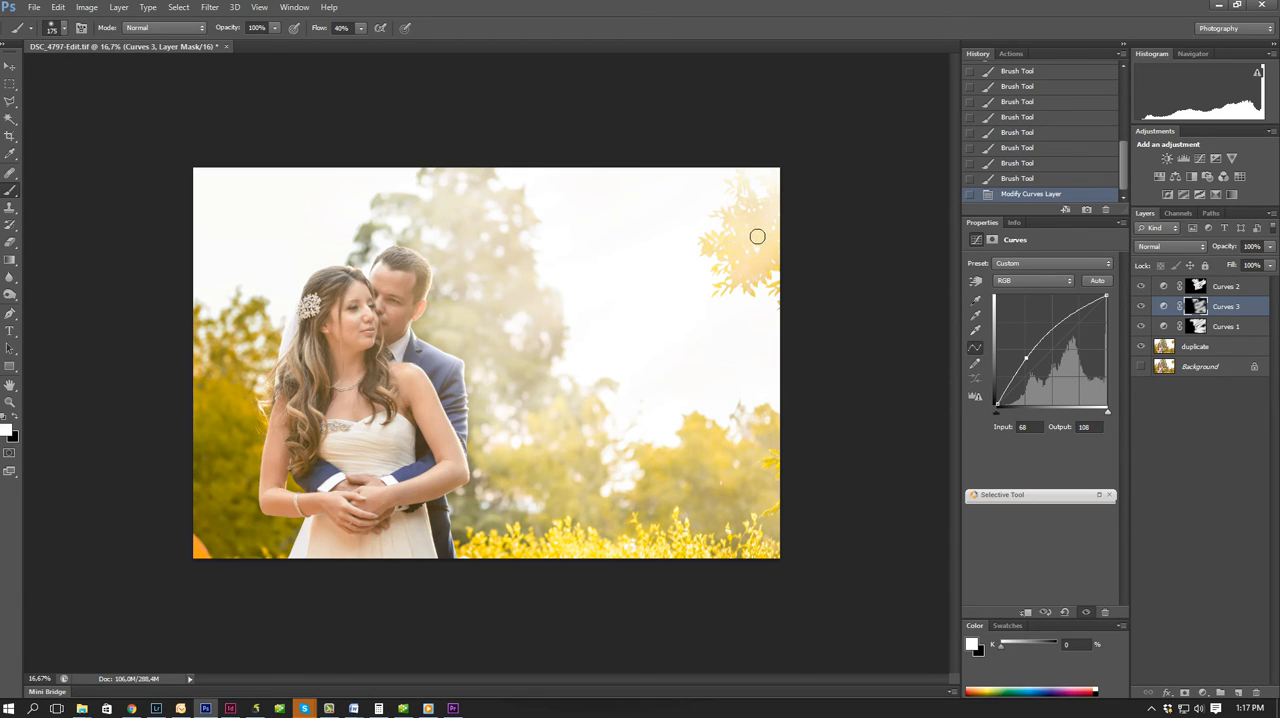
Add a black (000000) Solid Color fill layer above Curves 3.
{"action": "left_click", "coordinate": [1203, 693]}
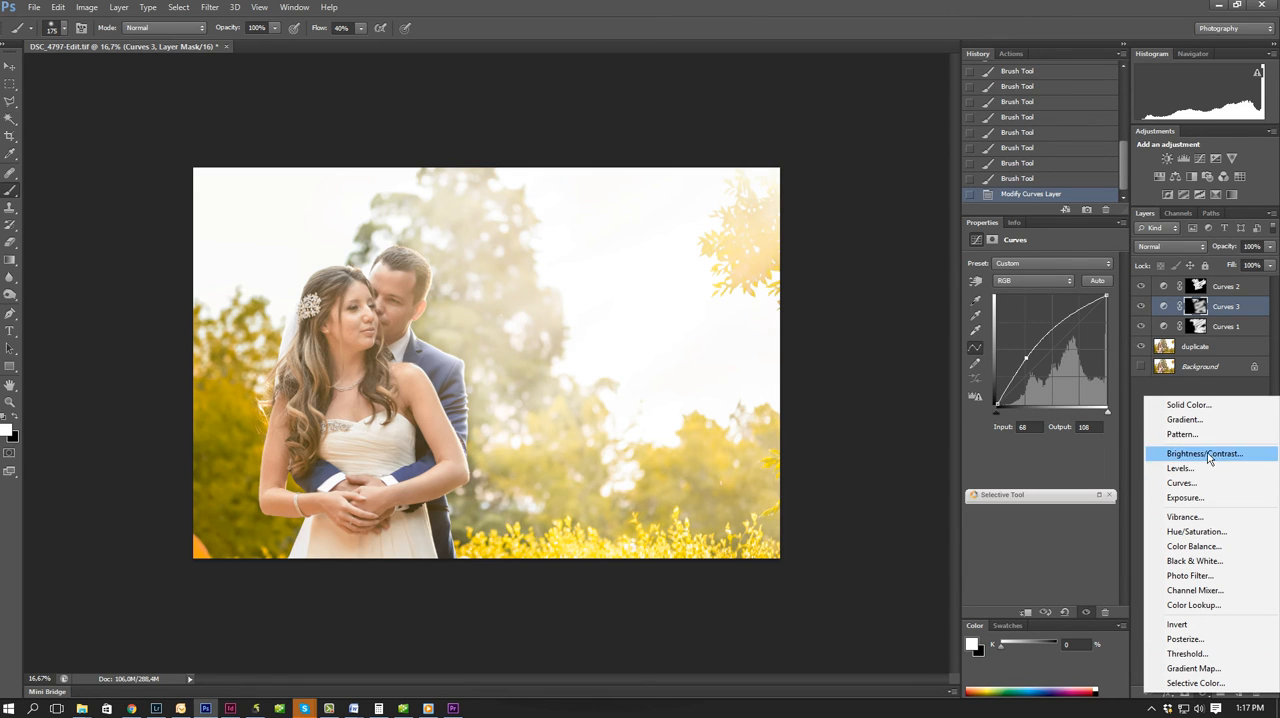
{"action": "left_click", "coordinate": [1200, 406]}
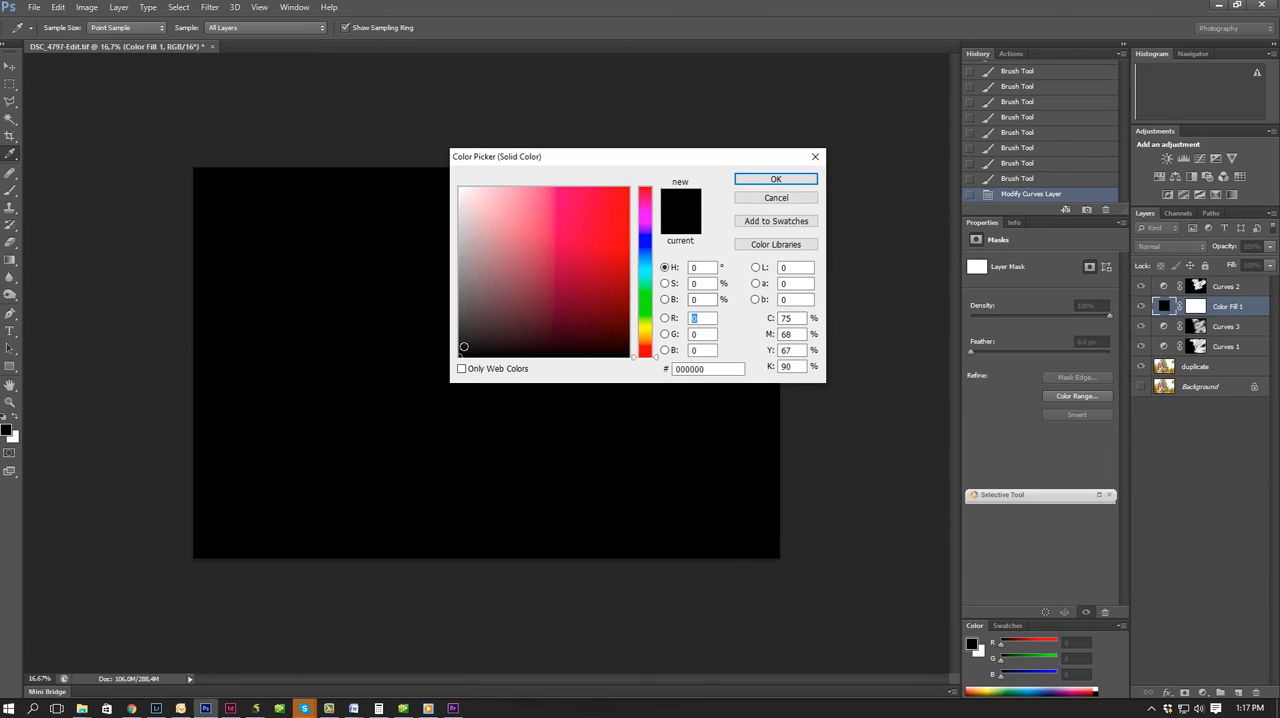
{"action": "left_click", "coordinate": [784, 178]}
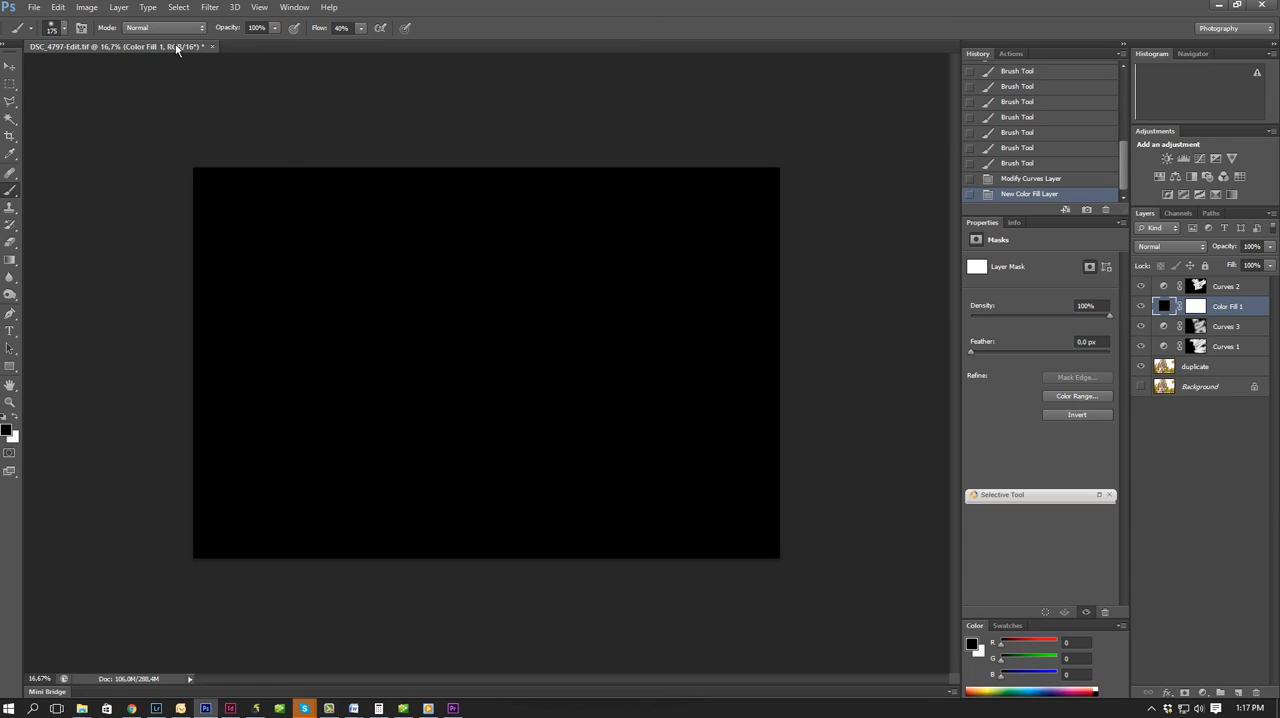
Render a 50-300mm Zoom lens flare at 179% brightness in the upper-right corner of the black fill layer, undoing any stray brush dab.
{"action": "left_click", "coordinate": [212, 8]}
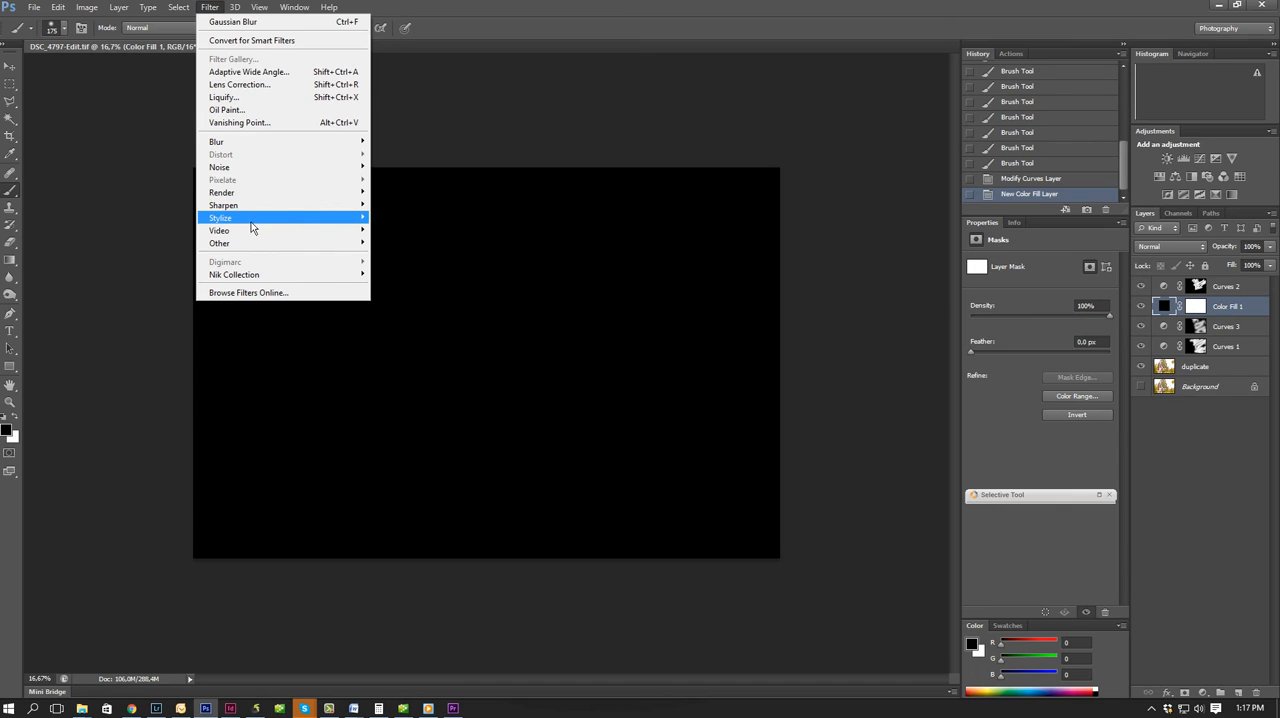
{"action": "mouse_move", "coordinate": [251, 193]}
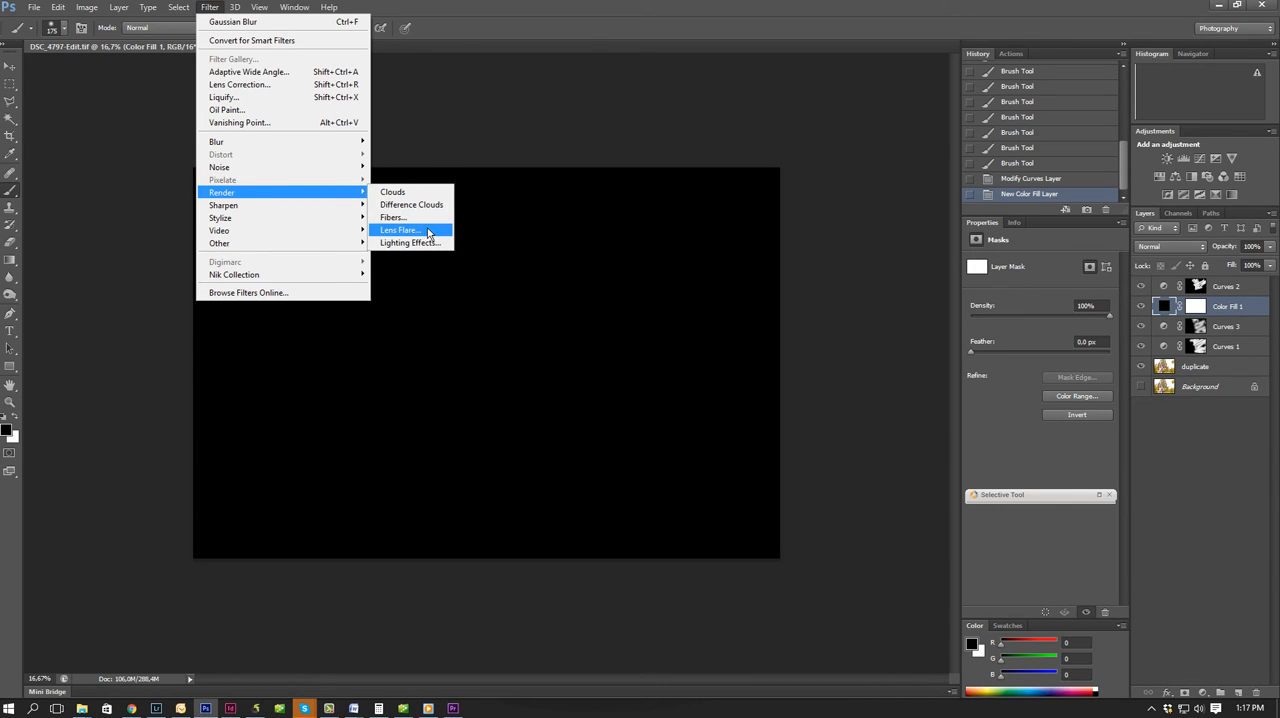
{"action": "left_click", "coordinate": [431, 231]}
{"action": "left_click", "coordinate": [604, 273]}
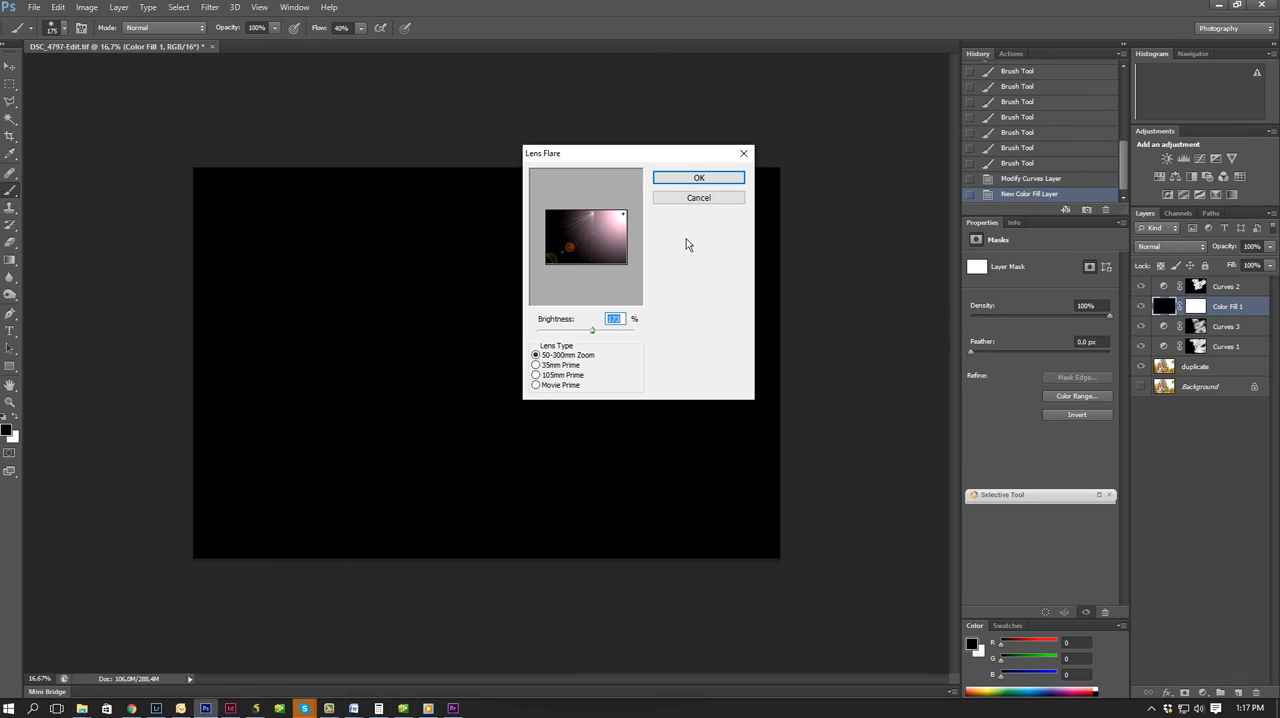
{"action": "left_click", "coordinate": [624, 217]}
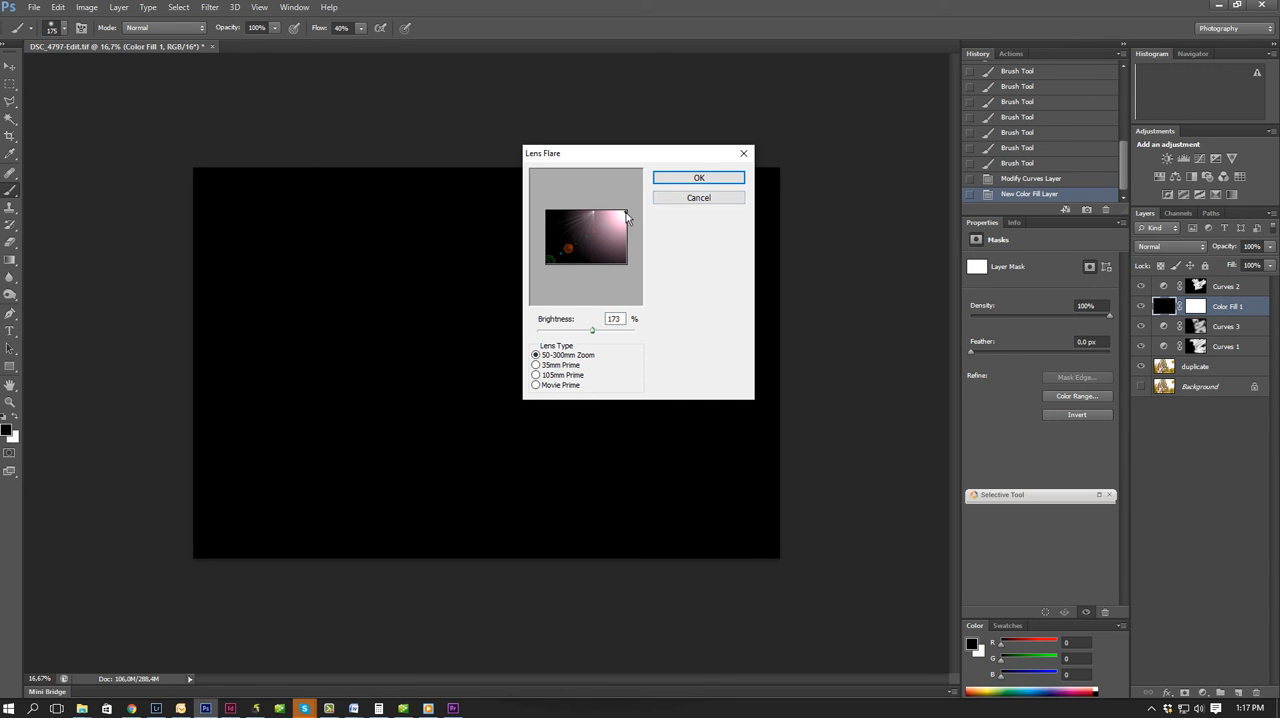
{"action": "left_click_drag", "start_coordinate": [626, 214], "coordinate": [629, 219]}
{"action": "mouse_move", "coordinate": [595, 335]}
{"action": "left_mouse_down"}
{"action": "mouse_move", "coordinate": [606, 335]}
{"action": "mouse_move", "coordinate": [595, 337]}
{"action": "left_mouse_up"}
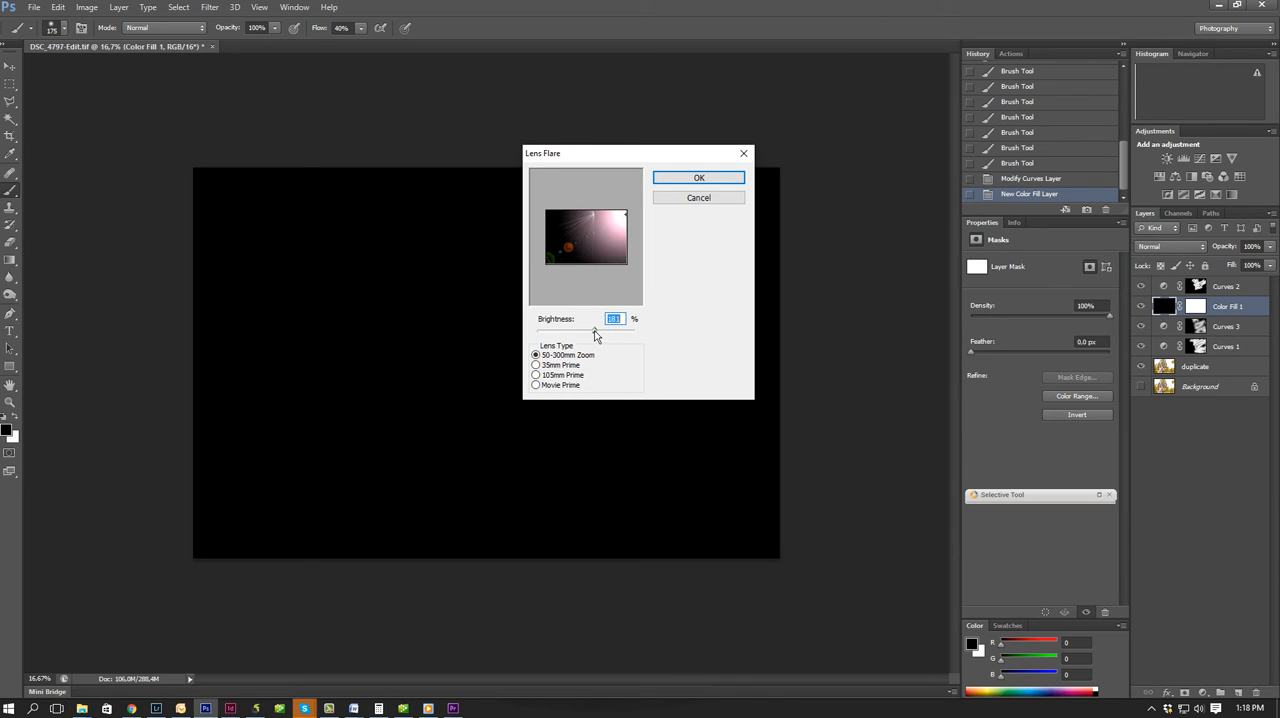
{"action": "left_click", "coordinate": [700, 178]}
{"action": "left_click", "coordinate": [705, 177]}
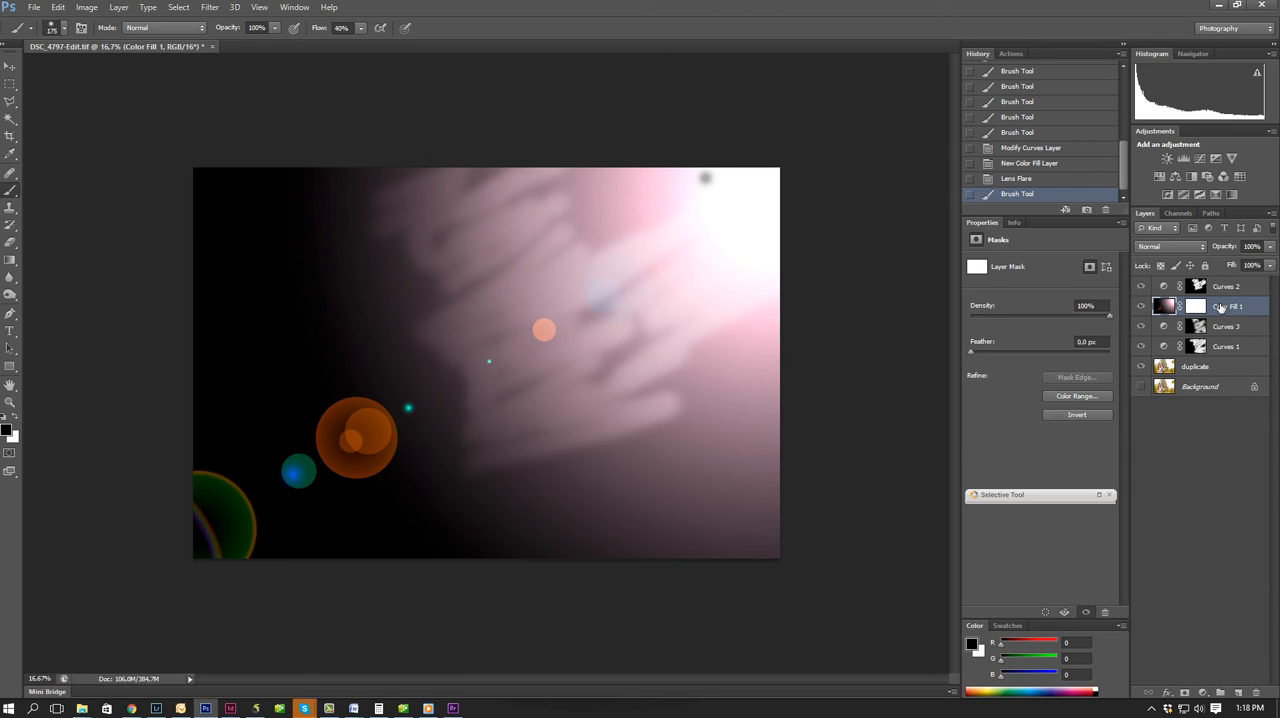
{"action": "key", "text": "ctrl+z"}
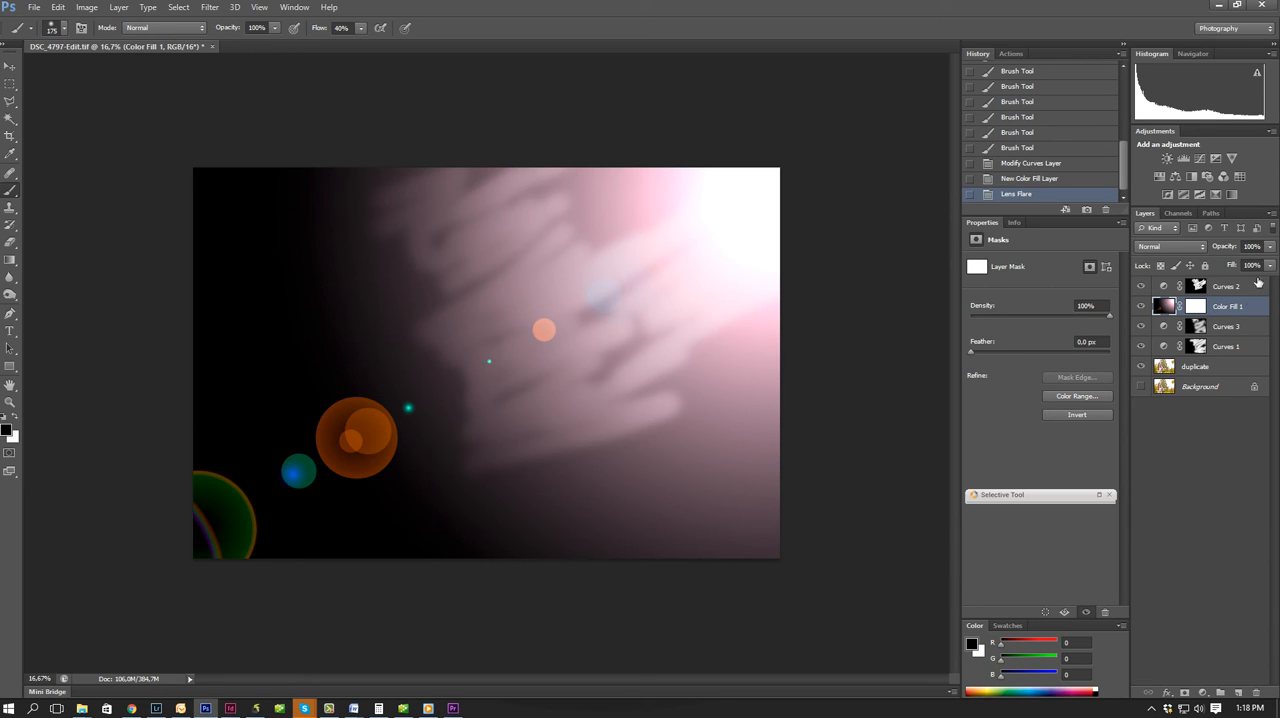
Move the Color Fill 1 layer above Curves 2, set its blend mode to Screen, and compare with Curves 2 hidden and shown.
{"action": "left_click_drag", "start_coordinate": [1160, 307], "coordinate": [1166, 281]}
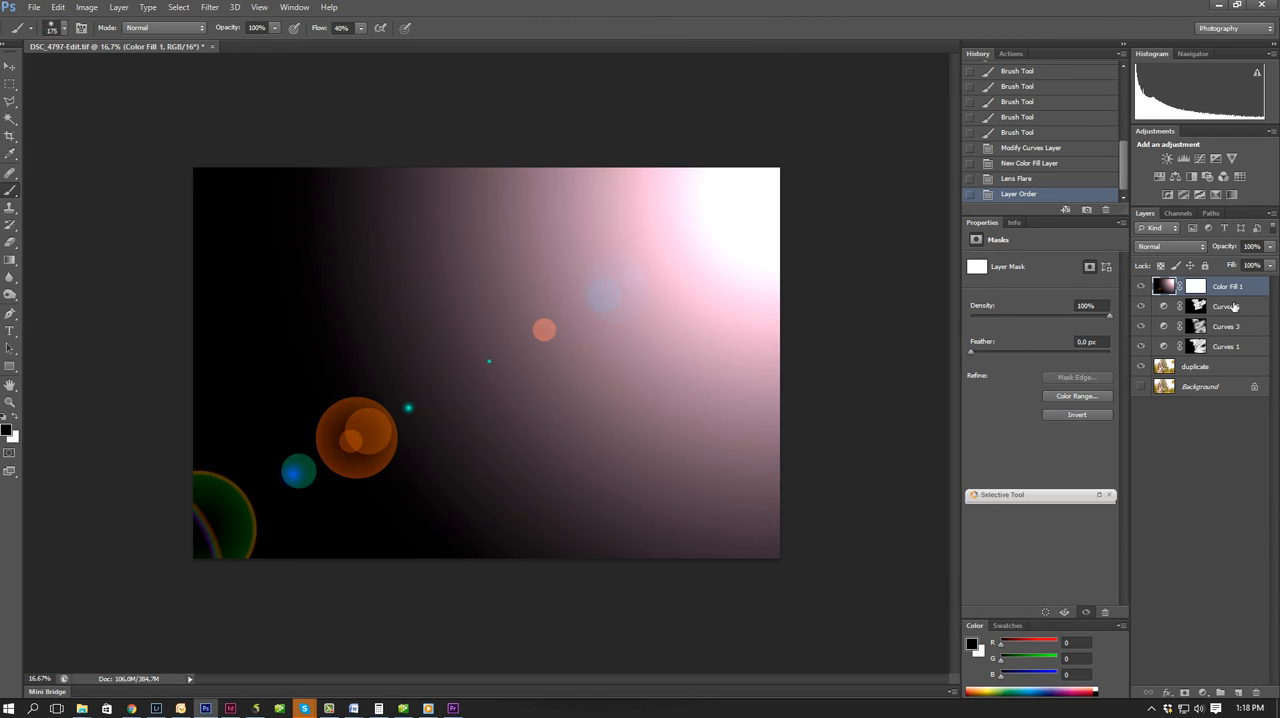
{"action": "left_click", "coordinate": [1155, 250]}
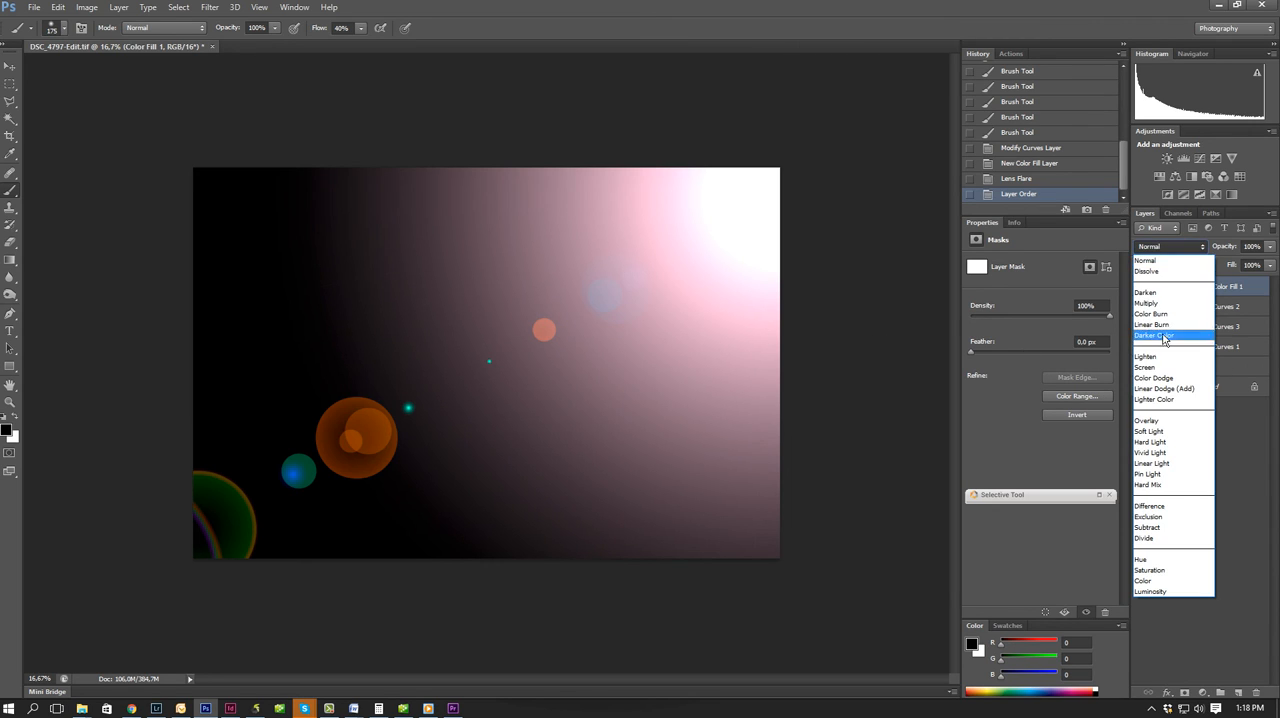
{"action": "left_click", "coordinate": [1149, 366]}
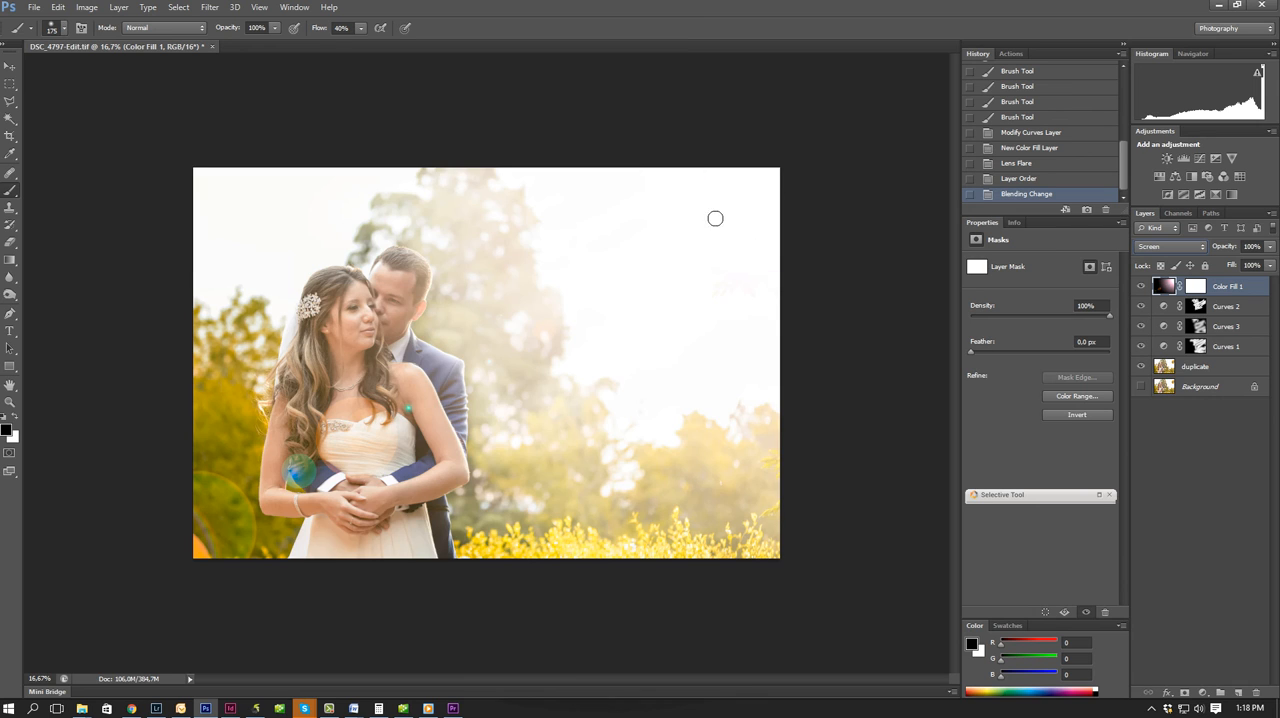
{"action": "left_click", "coordinate": [1140, 306]}
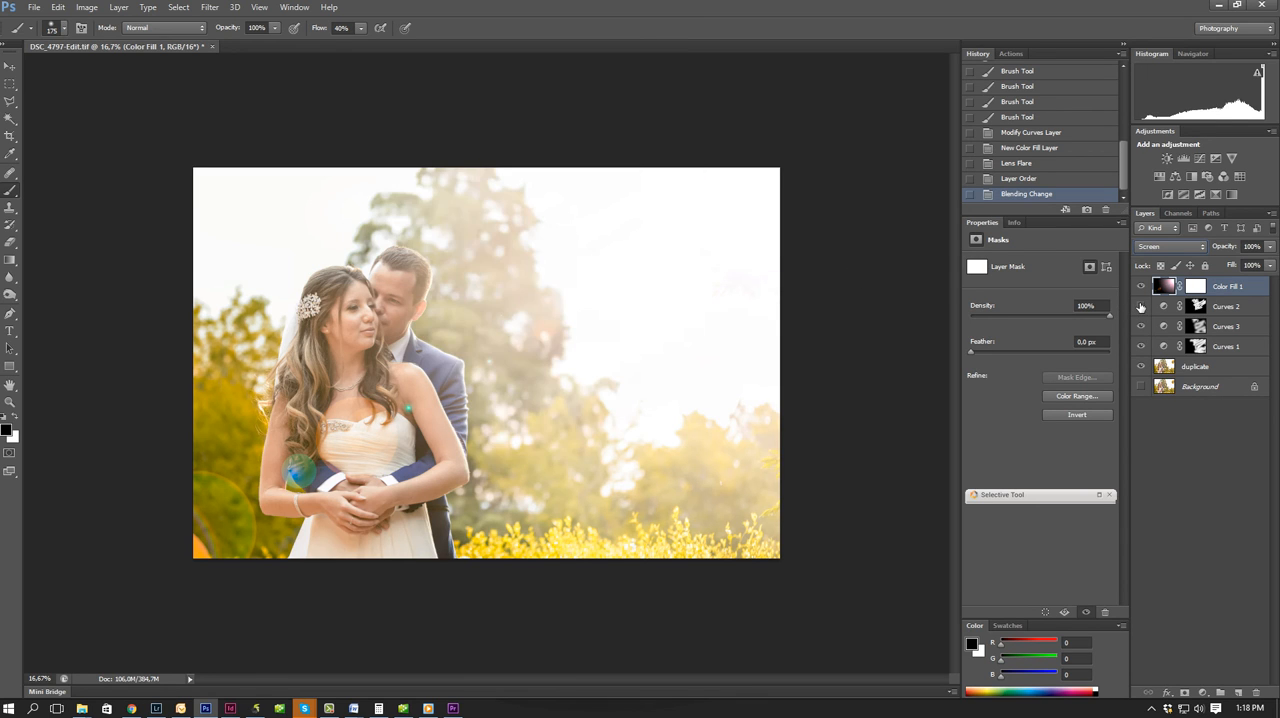
{"action": "left_click", "coordinate": [1141, 307]}
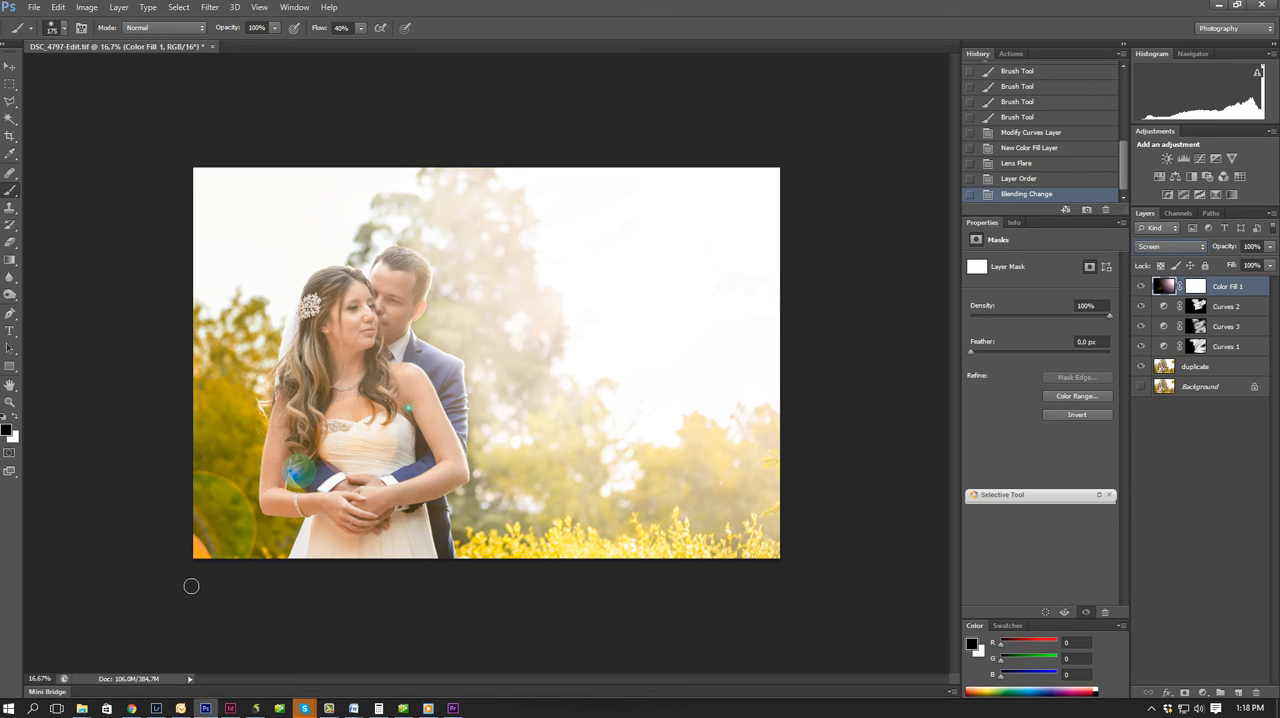
Soften the lens flare on Color Fill 1 with a Gaussian Blur, trying different radii.
{"action": "left_click", "coordinate": [209, 8]}
{"action": "mouse_move", "coordinate": [251, 148]}
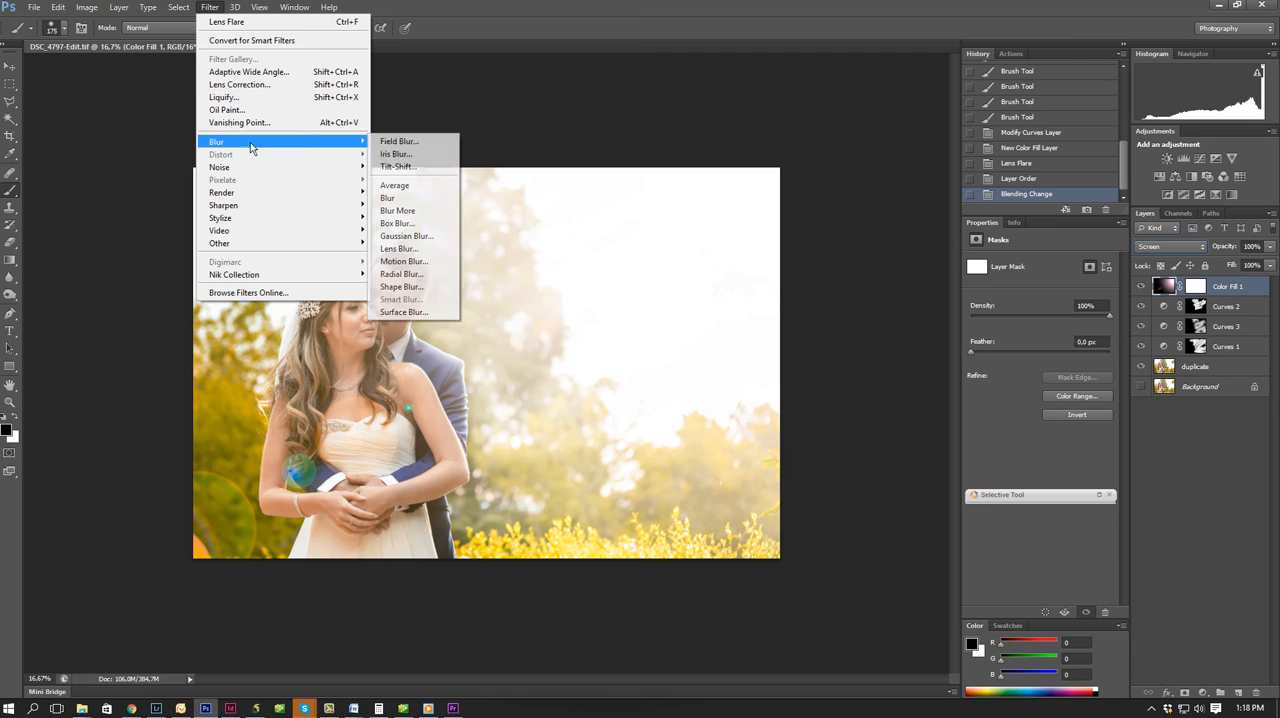
{"action": "left_click", "coordinate": [405, 236]}
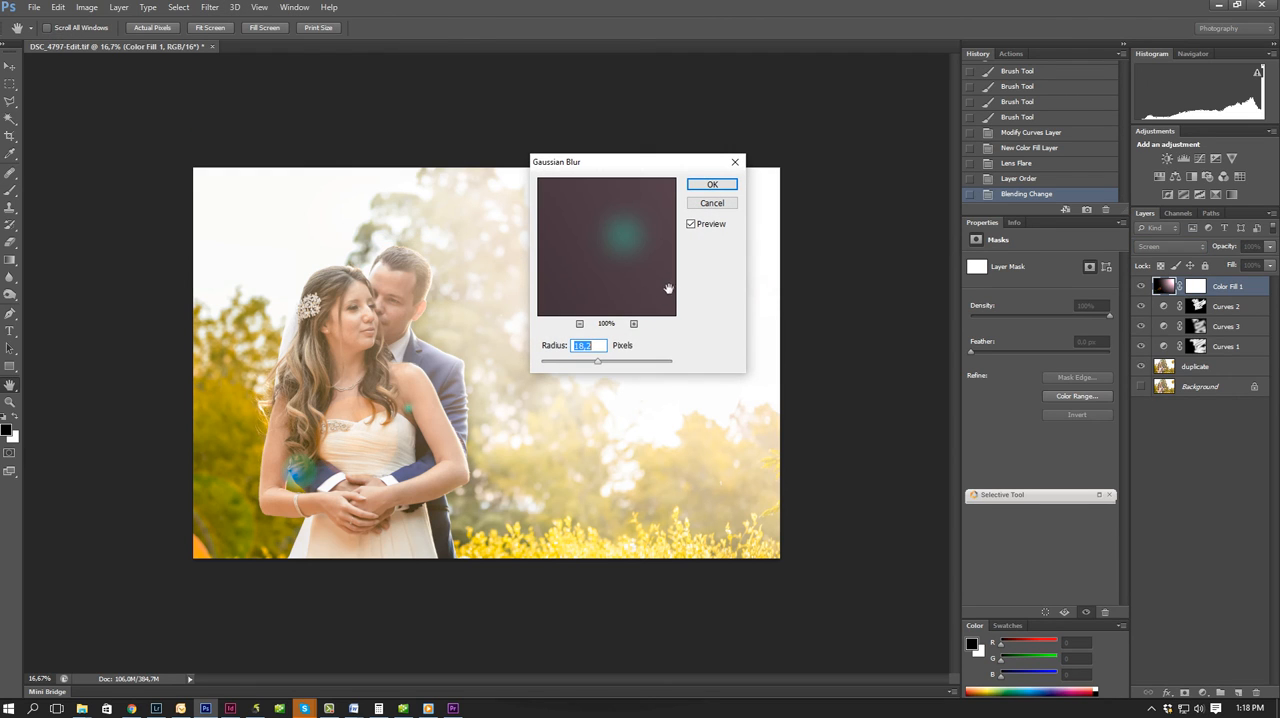
{"action": "left_click_drag", "start_coordinate": [595, 368], "coordinate": [580, 372]}
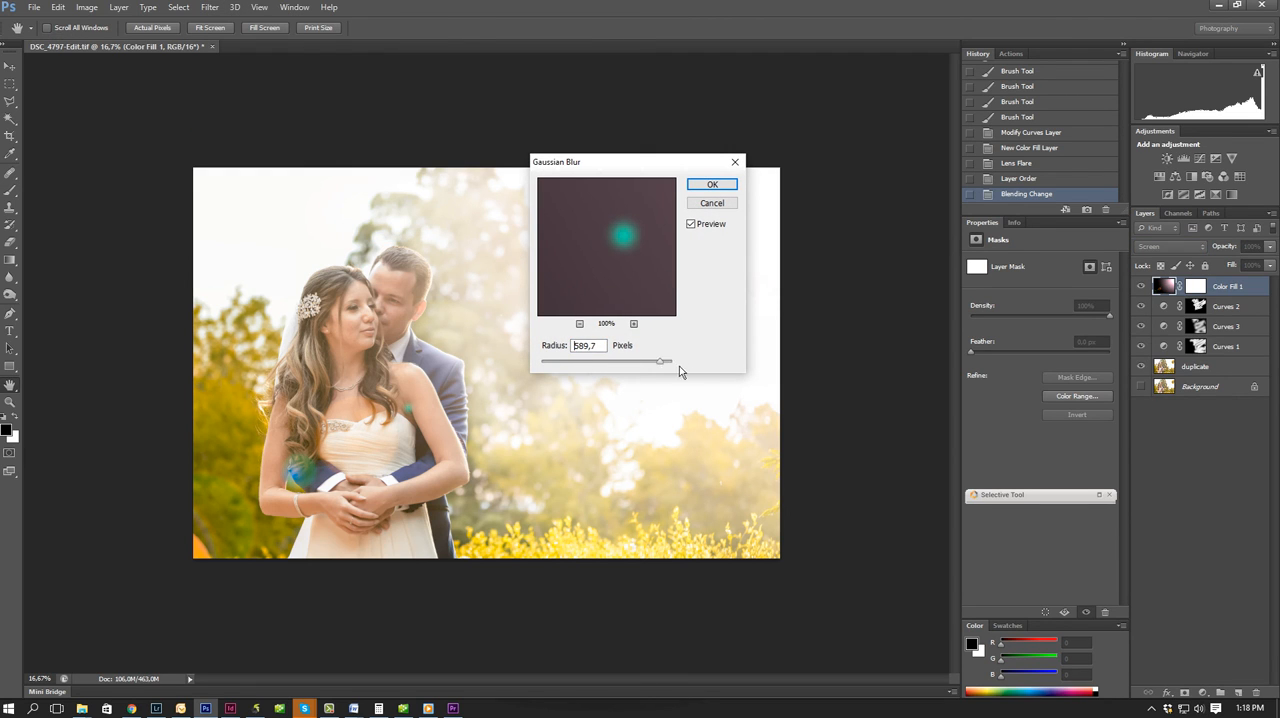
{"action": "left_click_drag", "start_coordinate": [671, 368], "coordinate": [670, 368]}
{"action": "mouse_move", "coordinate": [582, 373]}
{"action": "left_mouse_down"}
{"action": "mouse_move", "coordinate": [623, 366]}
{"action": "mouse_move", "coordinate": [604, 366]}
{"action": "left_mouse_up"}
{"action": "left_click", "coordinate": [705, 186]}
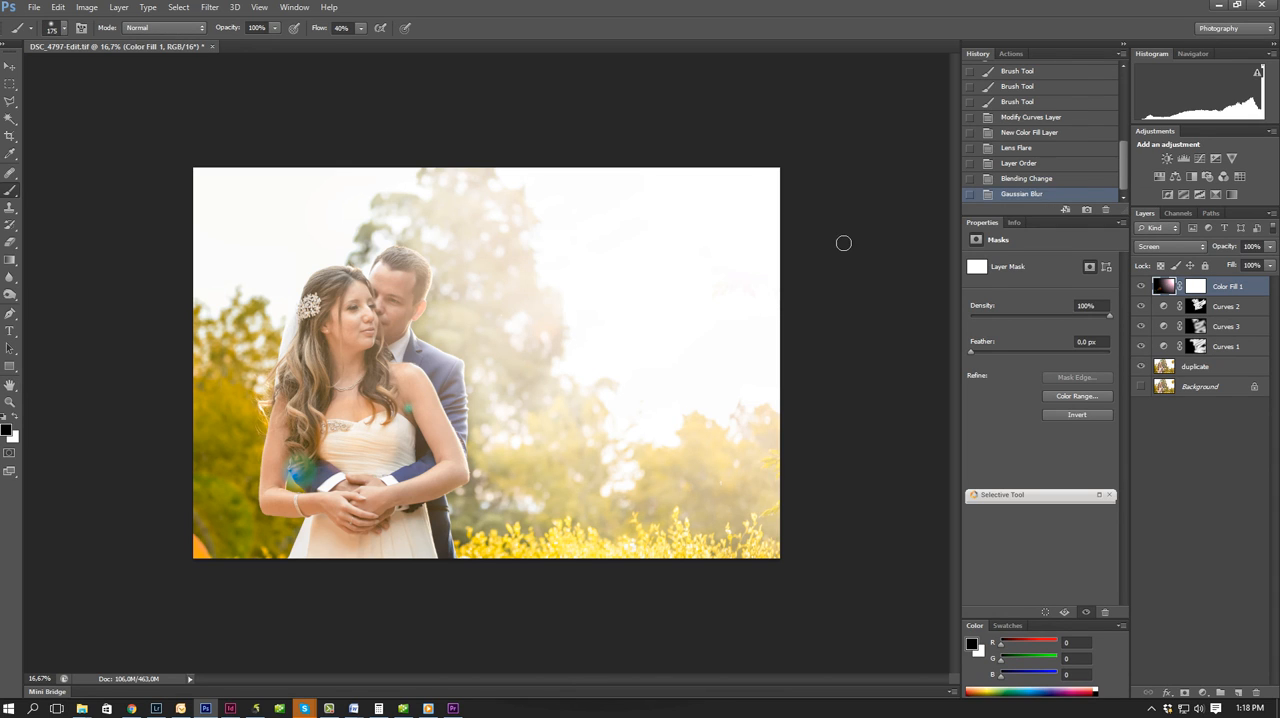
Reduce the Curves 1 brightening and set the Curves 3 point to input 131, output 131.
{"action": "left_click", "coordinate": [1230, 347]}
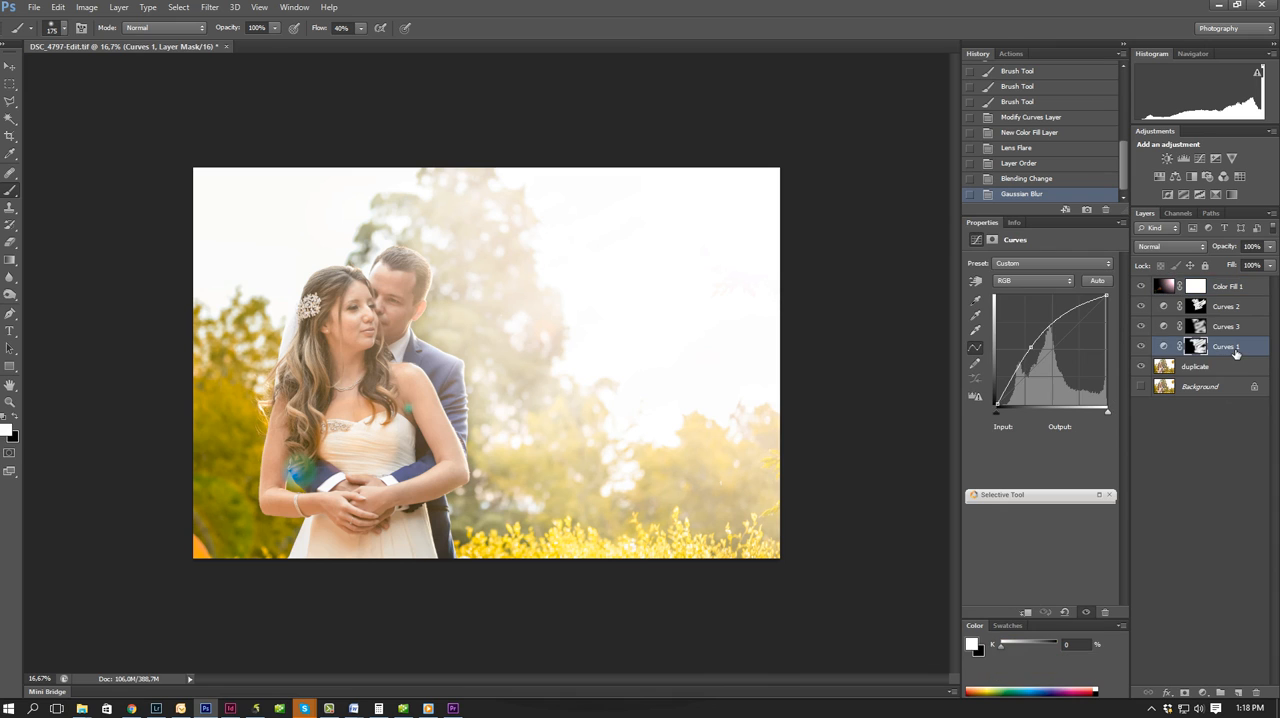
{"action": "left_click_drag", "start_coordinate": [1030, 349], "coordinate": [1053, 347]}
{"action": "left_click", "coordinate": [1222, 330]}
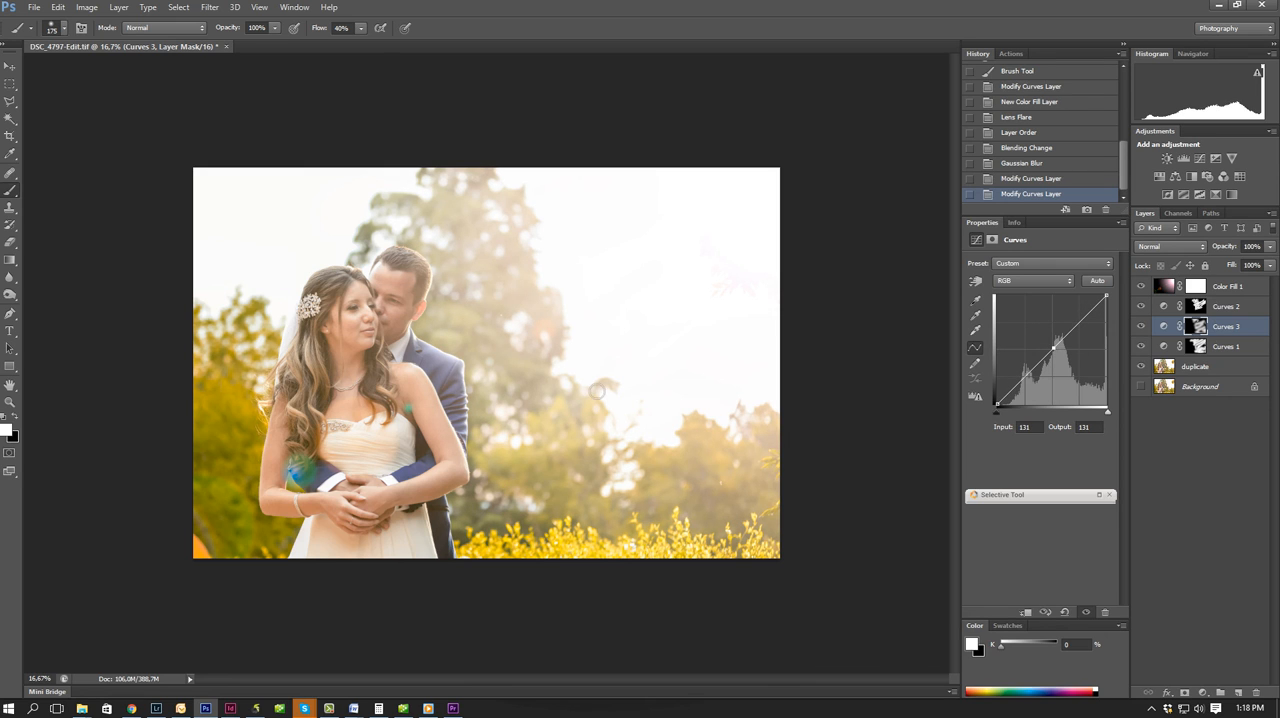
Paint black on the Color Fill 1 mask over the upper-right leaves with a 500 px brush to hide the flare there.
{"action": "left_click", "coordinate": [1196, 287]}
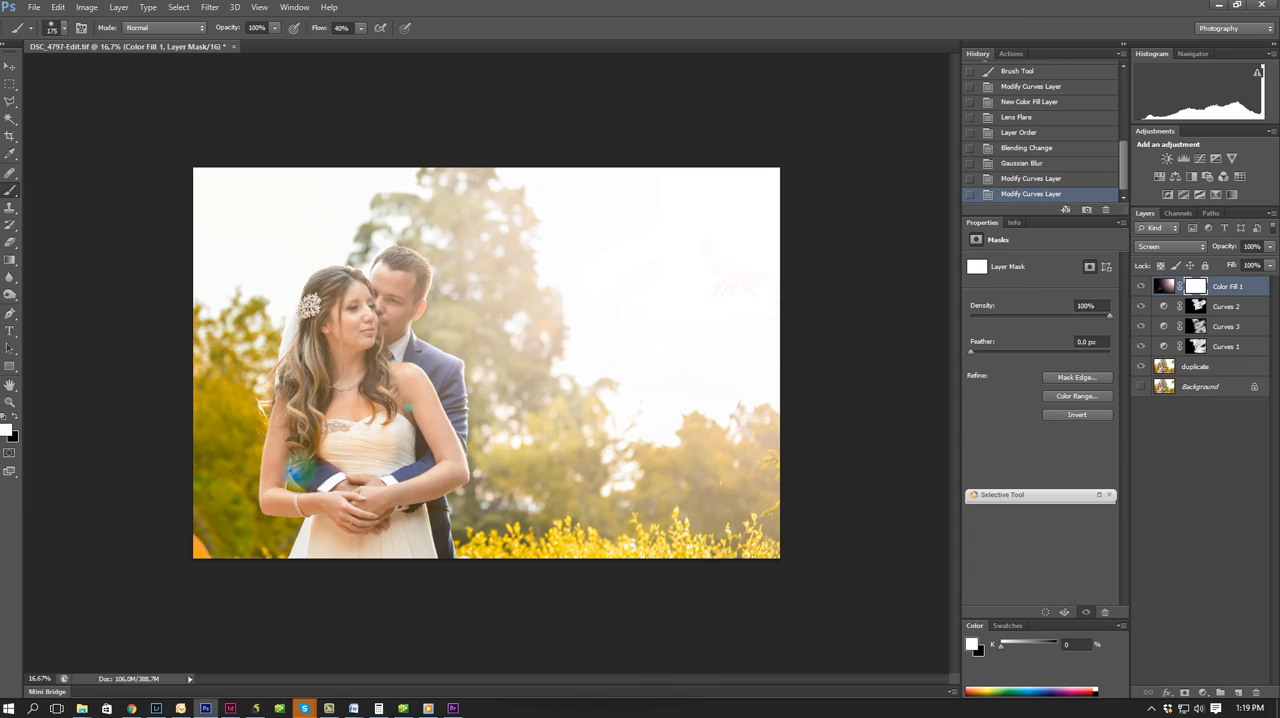
{"action": "left_click", "coordinate": [13, 417]}
{"action": "key", "text": "bracketright"}
{"action": "key", "text": "bracketright"}
{"action": "key", "text": "bracketright"}
{"action": "key", "text": "bracketright"}
{"action": "key", "text": "bracketright"}
{"action": "mouse_move", "coordinate": [781, 176]}
{"action": "left_mouse_down"}
{"action": "mouse_move", "coordinate": [794, 243]}
{"action": "mouse_move", "coordinate": [747, 160]}
{"action": "mouse_move", "coordinate": [745, 177]}
{"action": "mouse_move", "coordinate": [705, 161]}
{"action": "mouse_move", "coordinate": [658, 219]}
{"action": "mouse_move", "coordinate": [723, 236]}
{"action": "mouse_move", "coordinate": [722, 256]}
{"action": "mouse_move", "coordinate": [760, 279]}
{"action": "mouse_move", "coordinate": [794, 189]}
{"action": "left_mouse_up"}
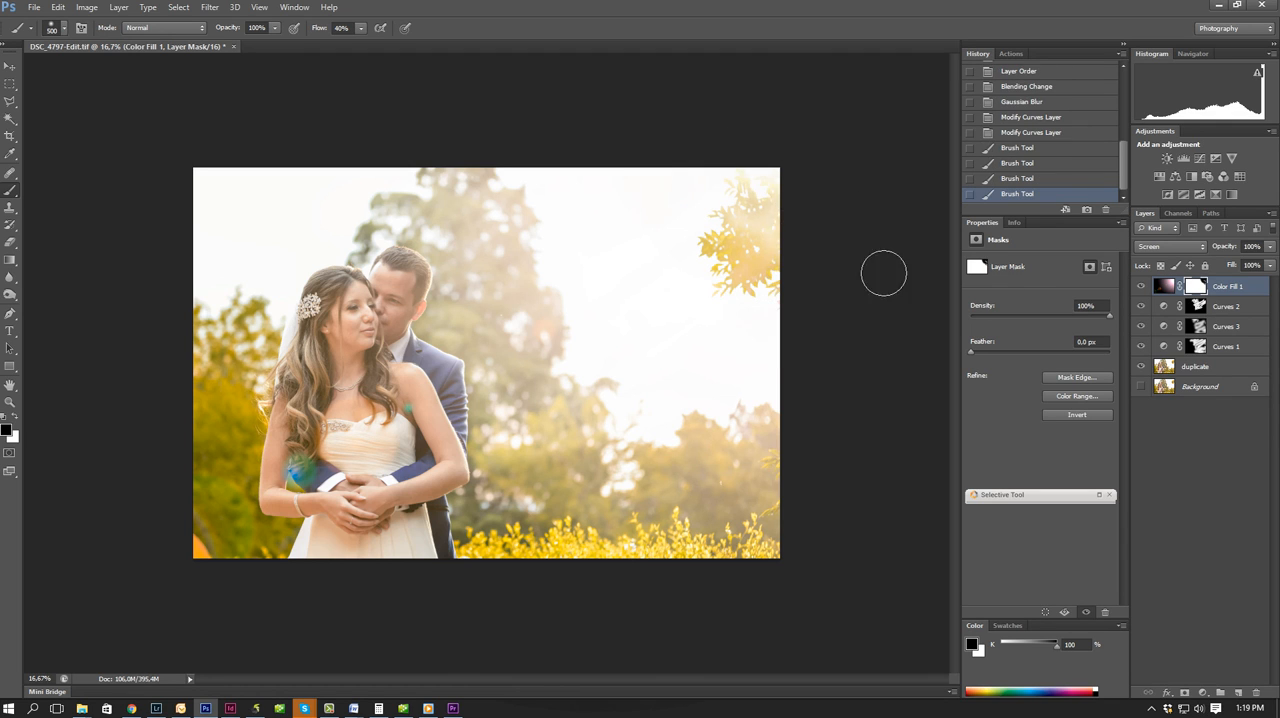
Paint white on the Color Fill 1 mask to restore the flare over the leaves, and set the layer's opacity to 50%.
{"action": "left_click", "coordinate": [15, 418]}
{"action": "mouse_move", "coordinate": [745, 212]}
{"action": "left_mouse_down"}
{"action": "mouse_move", "coordinate": [704, 243]}
{"action": "mouse_move", "coordinate": [711, 302]}
{"action": "mouse_move", "coordinate": [790, 300]}
{"action": "left_mouse_up"}
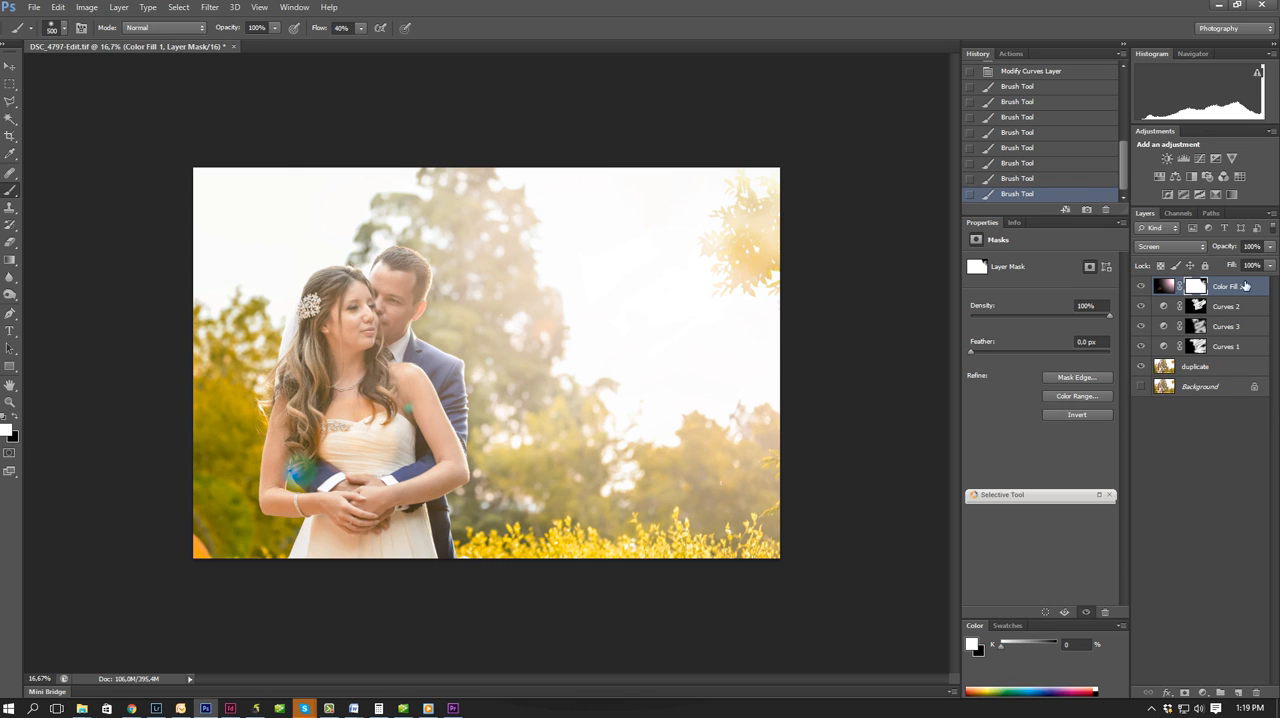
{"action": "left_click", "coordinate": [1253, 246]}
{"action": "type", "text": "50"}
{"action": "key", "text": "Return"}
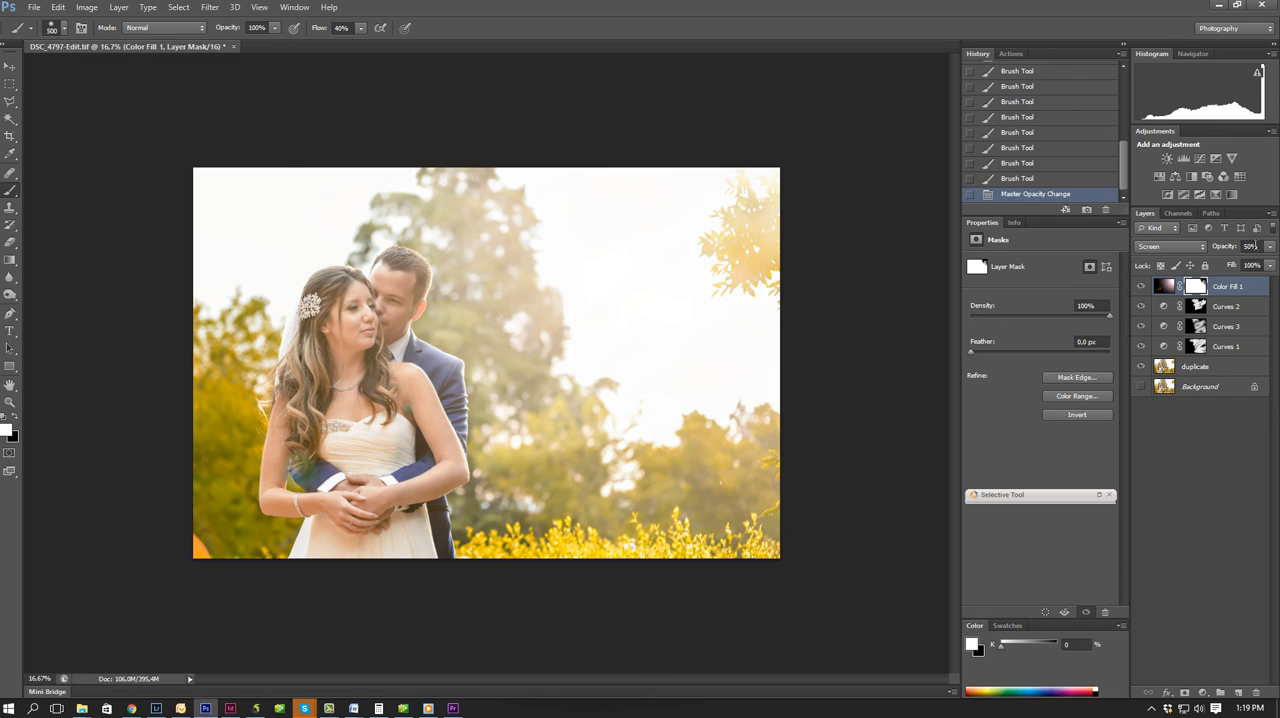
Dab more white on the Color Fill 1 mask around the upper-right leaves and corner to bring back the remaining flare.
{"action": "left_click", "coordinate": [716, 246]}
{"action": "left_click", "coordinate": [682, 246]}
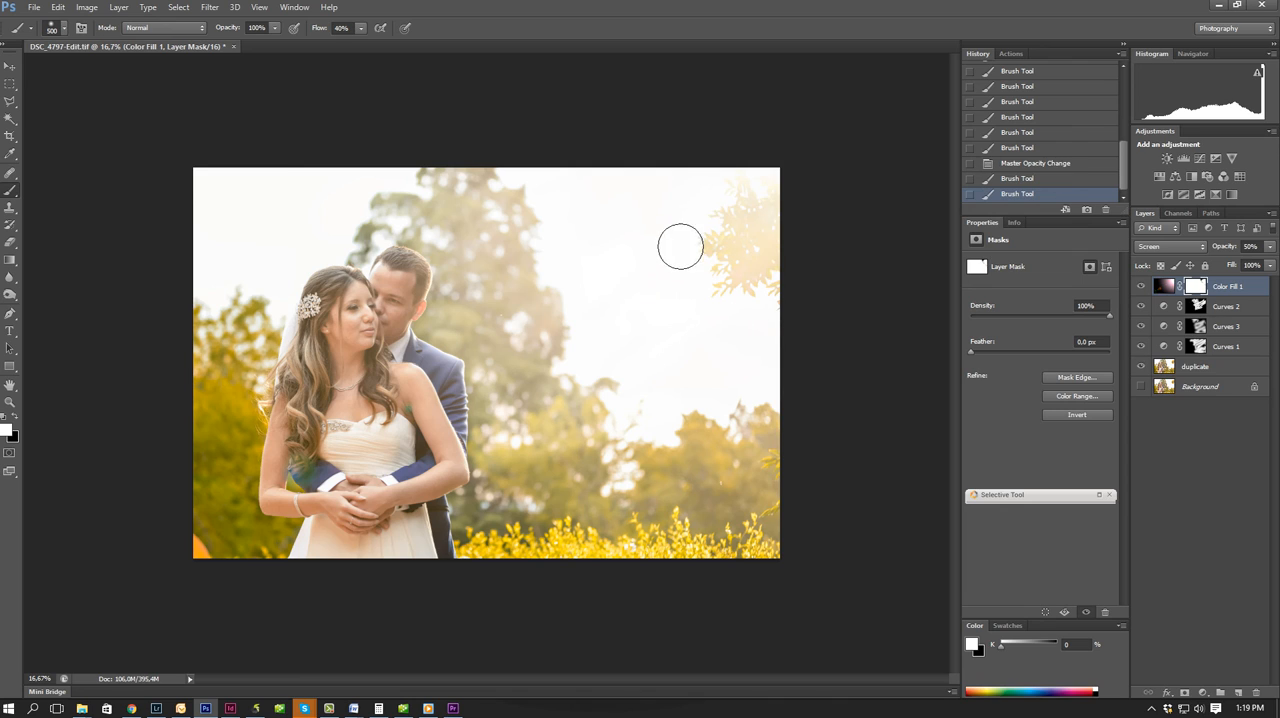
{"action": "left_click", "coordinate": [728, 200]}
{"action": "left_click", "coordinate": [770, 190]}
{"action": "left_click", "coordinate": [774, 200]}
{"action": "left_click", "coordinate": [773, 218]}
{"action": "left_click", "coordinate": [780, 228]}
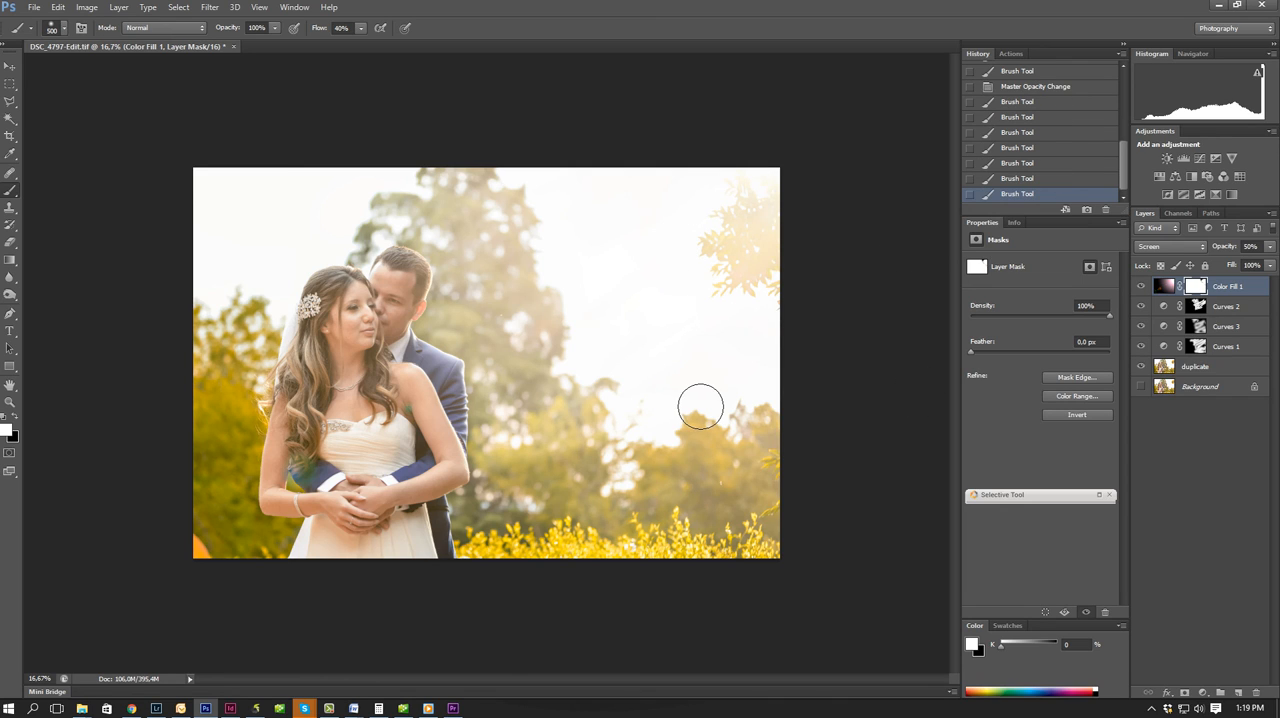